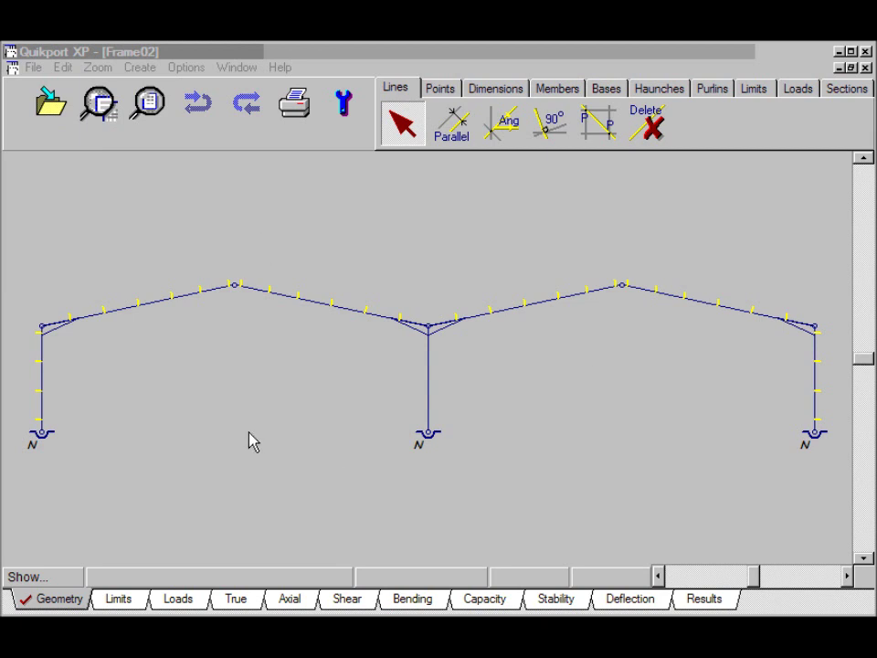
- Launch the Design wizard from the File menu's Quikport's Wizards submenu
click(35, 77)
click(34, 68)
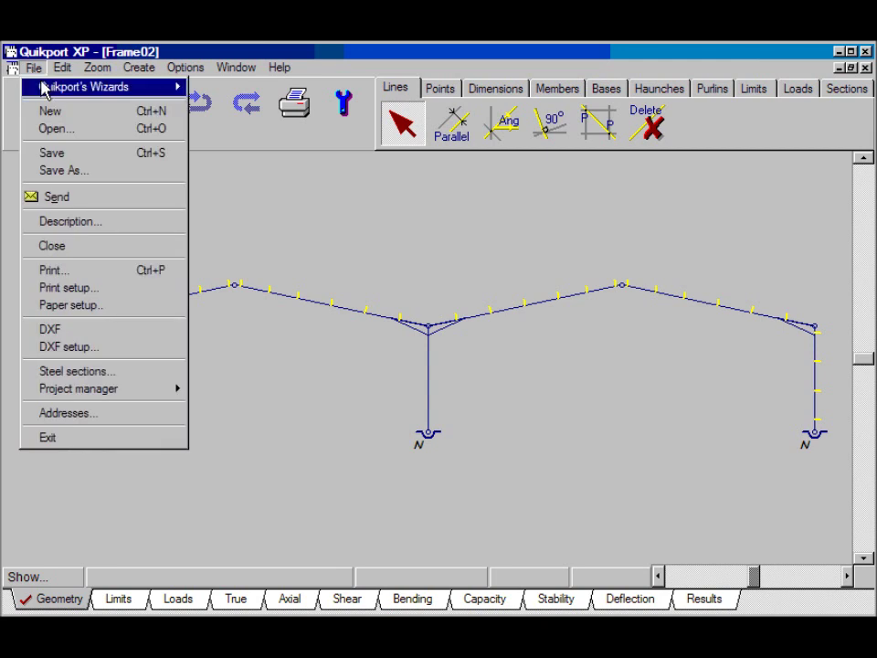
mouse_move(43, 86)
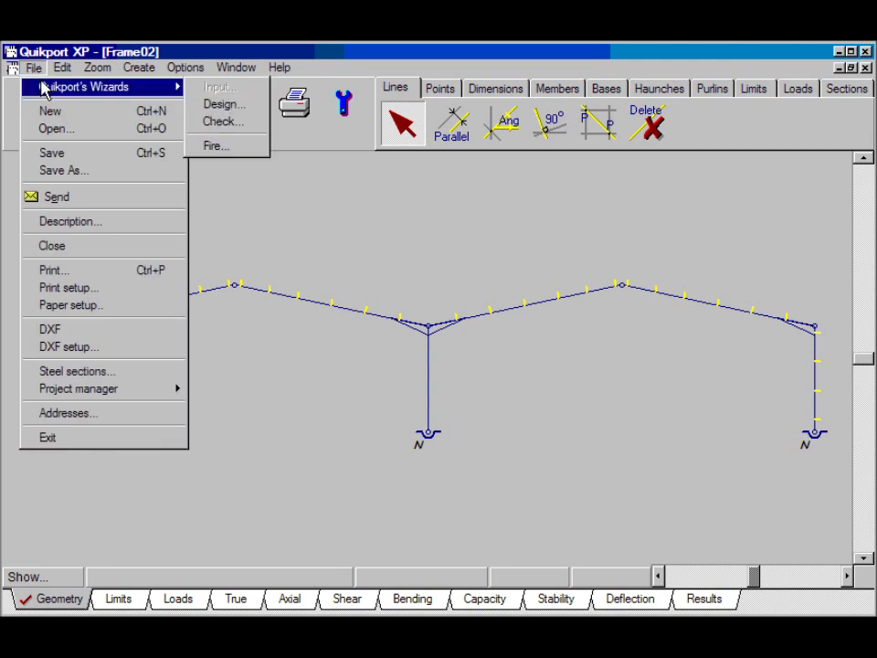
click(228, 105)
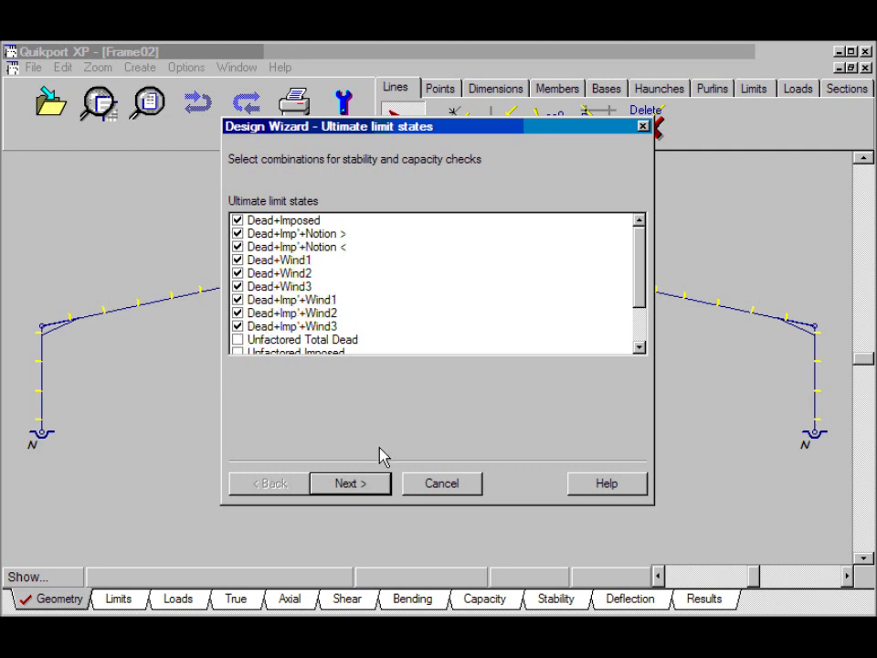
- Keep the nine ultimate combinations and the default serviceability list, advancing to amplification
click(374, 482)
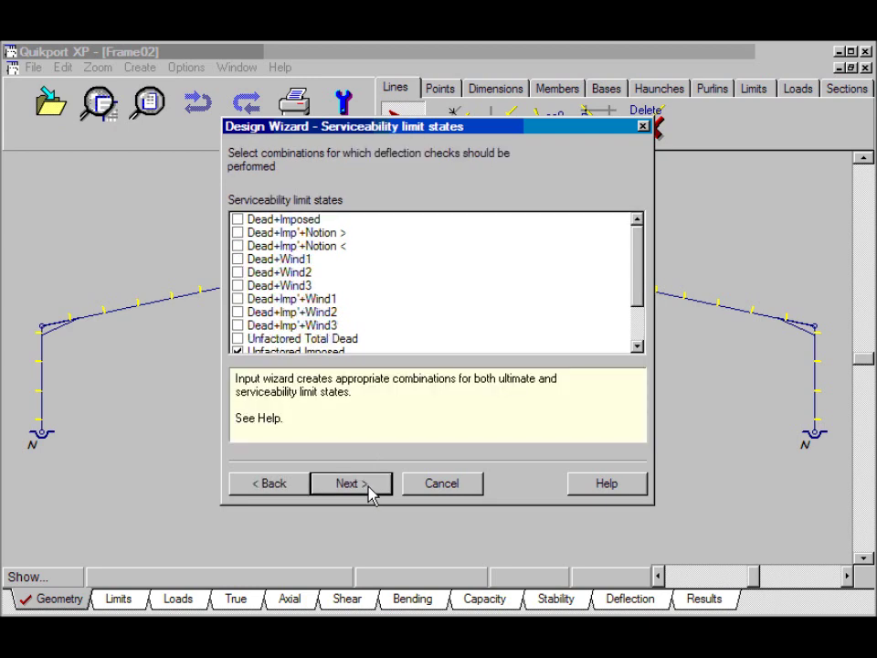
drag(636, 278, 638, 324)
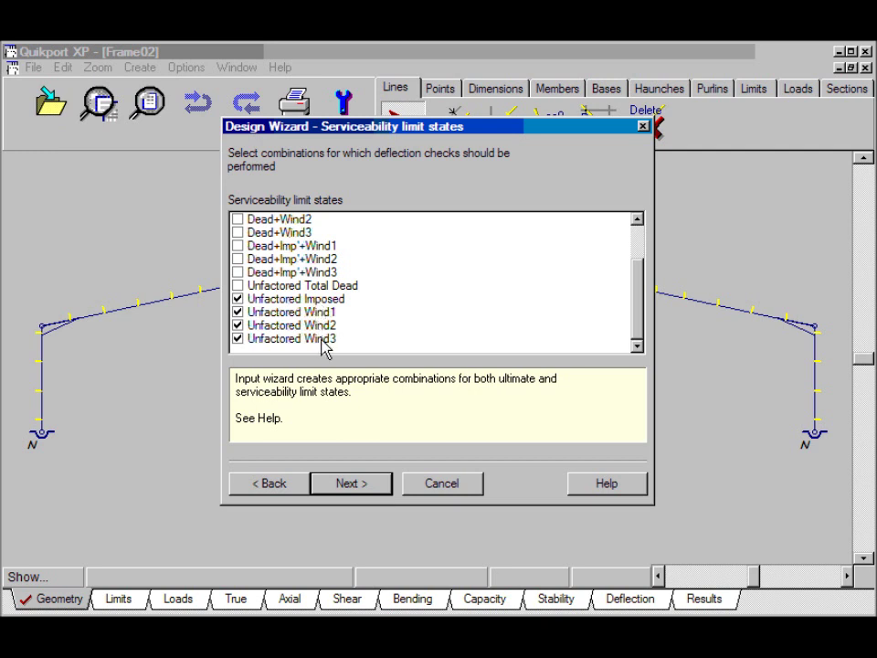
click(356, 487)
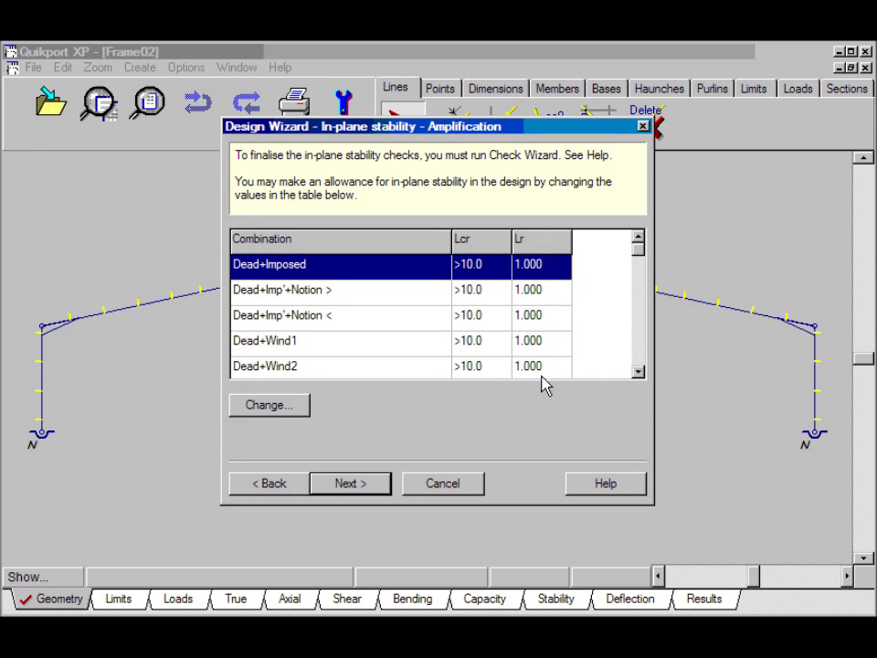
- Accept the Lr 1.000 amplification factors and continue to the Method page
click(379, 488)
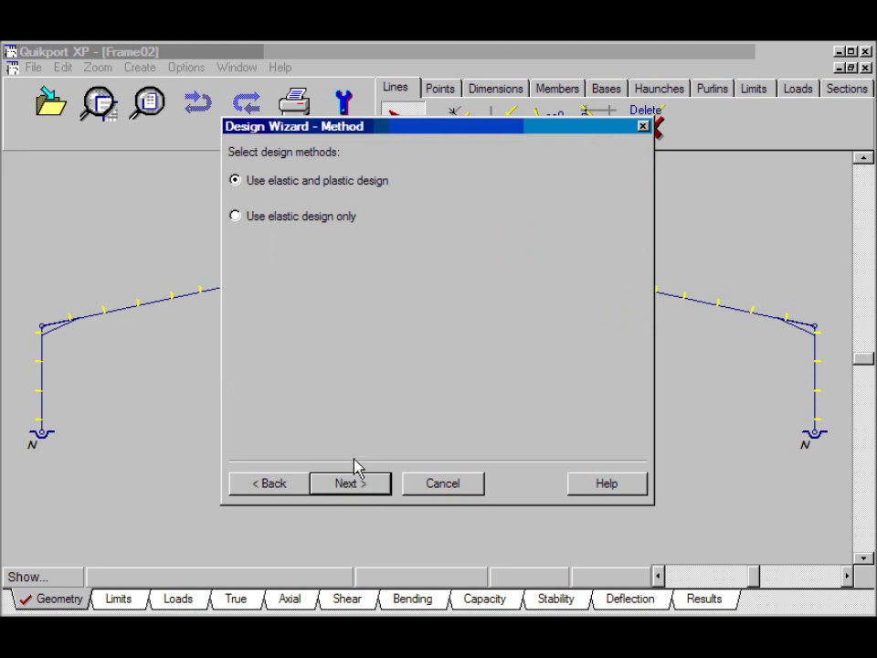
- Keep elastic and plastic design and allow UB sections for all groups
click(360, 492)
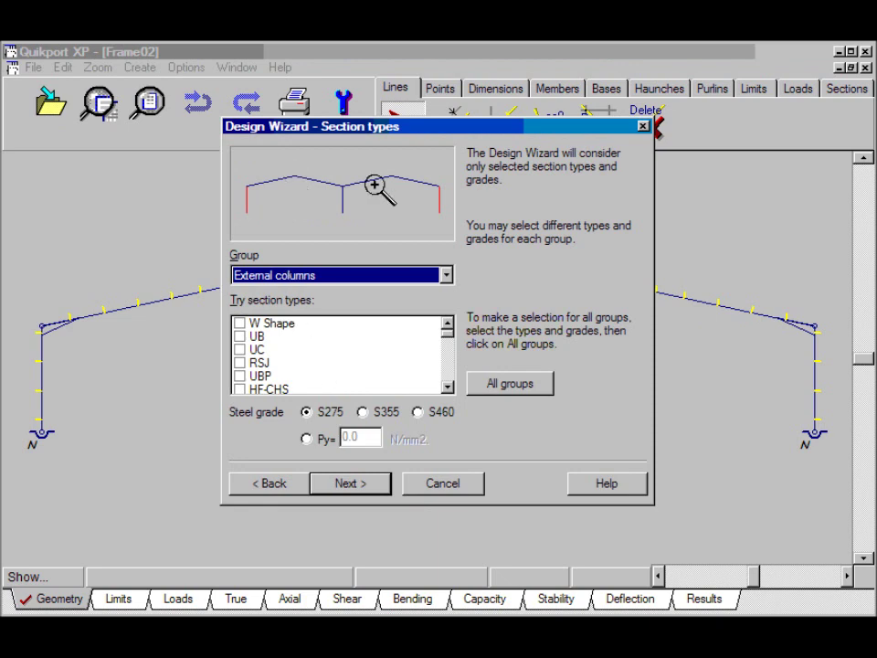
click(239, 336)
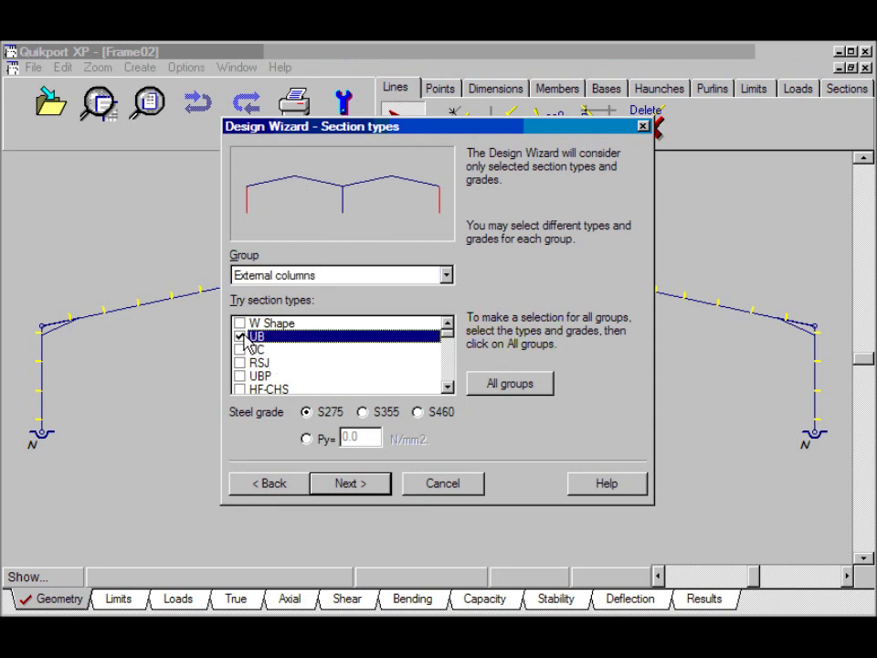
click(540, 384)
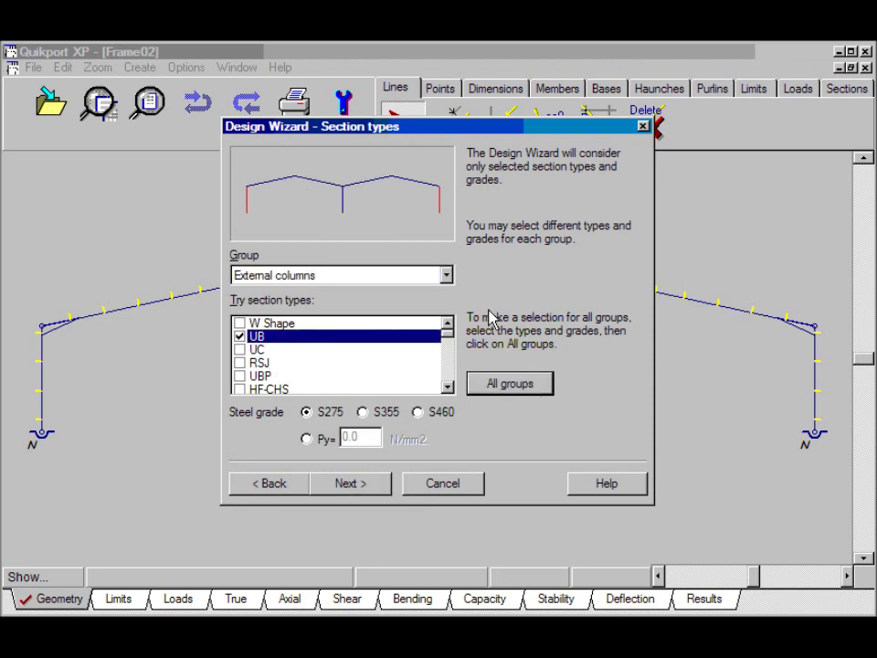
- Switch Column line 2 to UC sections only and start sizing with new sections
click(448, 277)
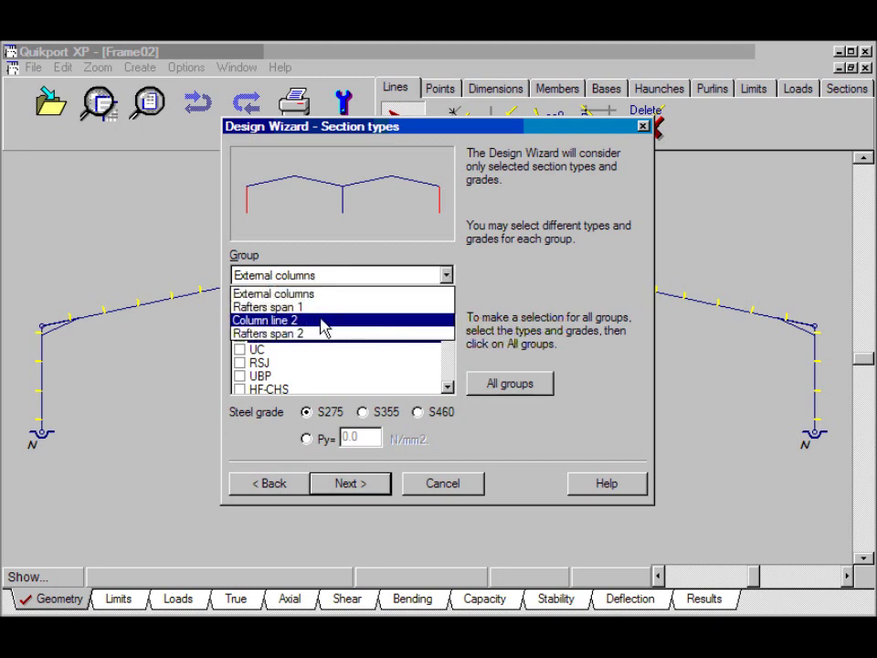
click(322, 322)
click(353, 212)
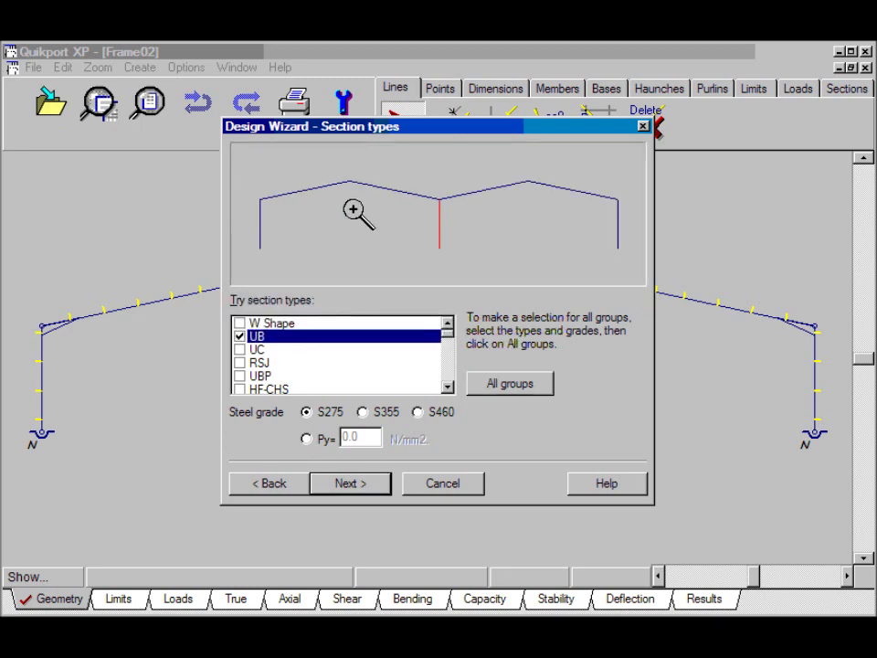
click(439, 250)
click(239, 349)
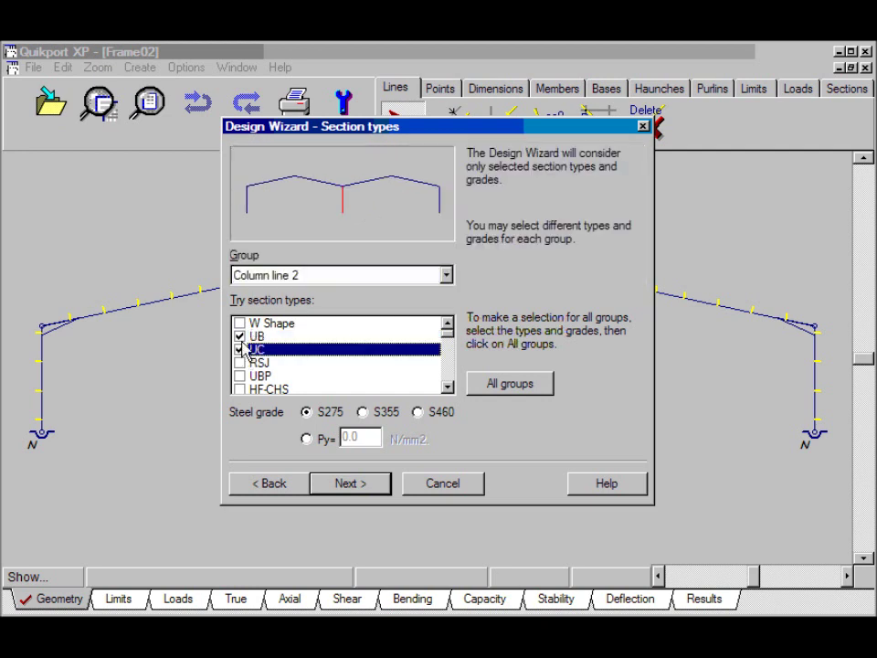
click(239, 336)
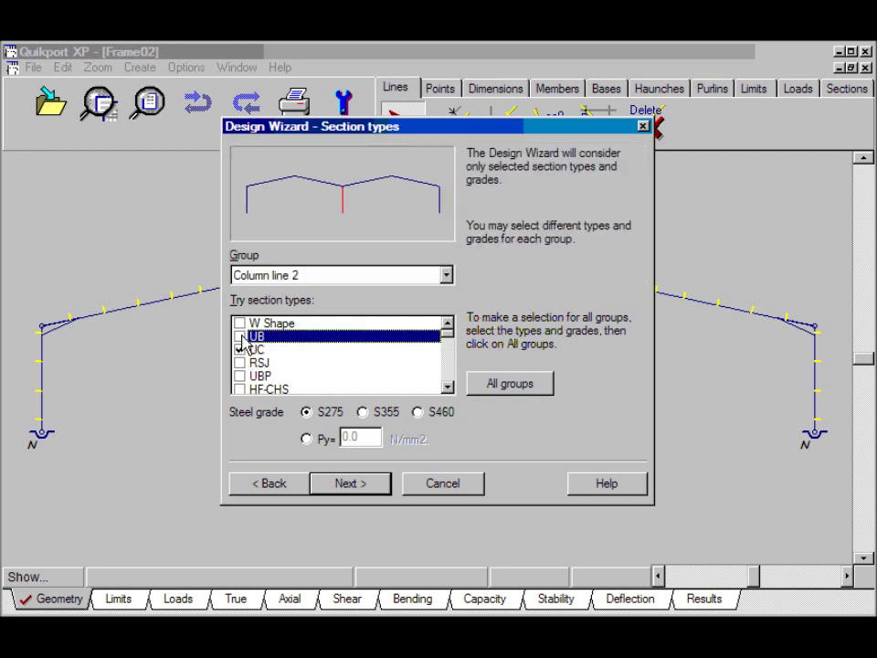
click(351, 483)
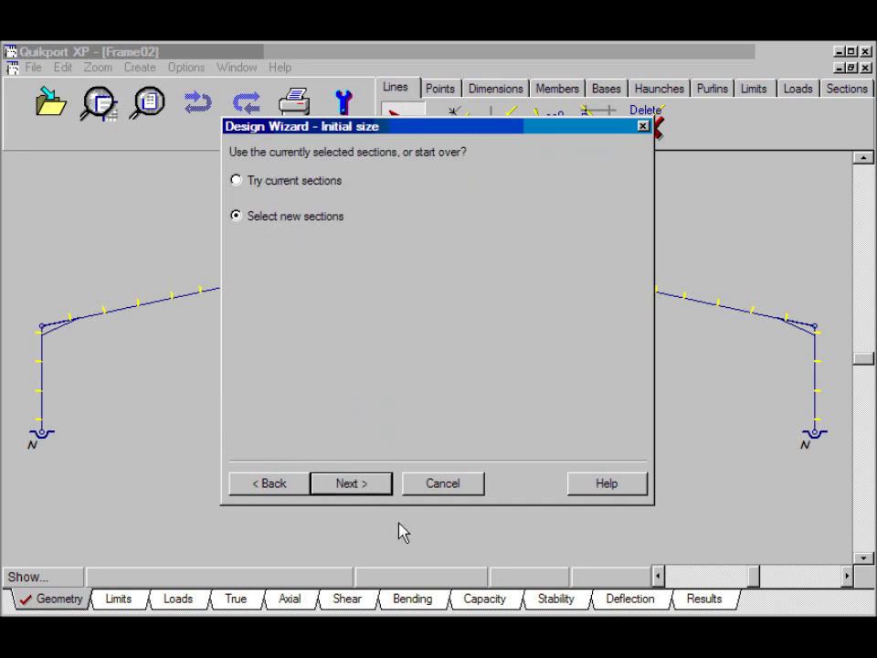
click(351, 483)
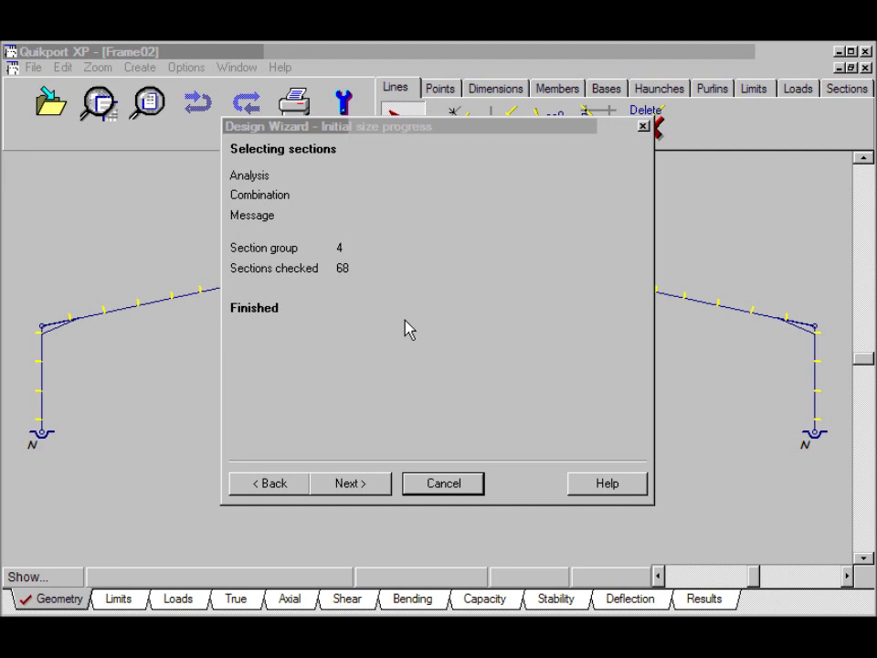
- Proceed from initial sizing of 68 sections to selecting and checking sections
click(349, 483)
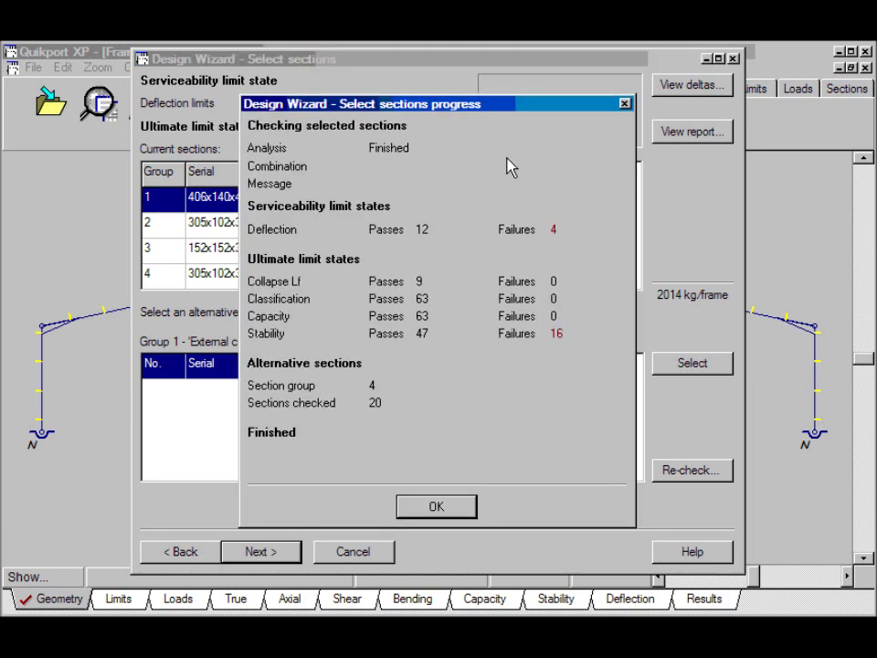
- Dismiss the check summary and choose 'Continue using only elastic design'
click(436, 507)
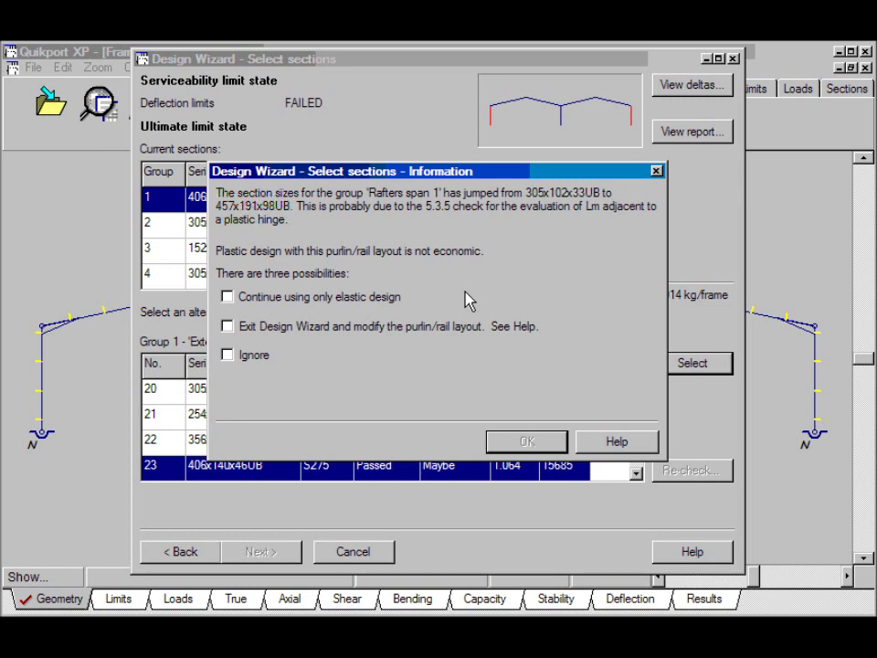
click(254, 306)
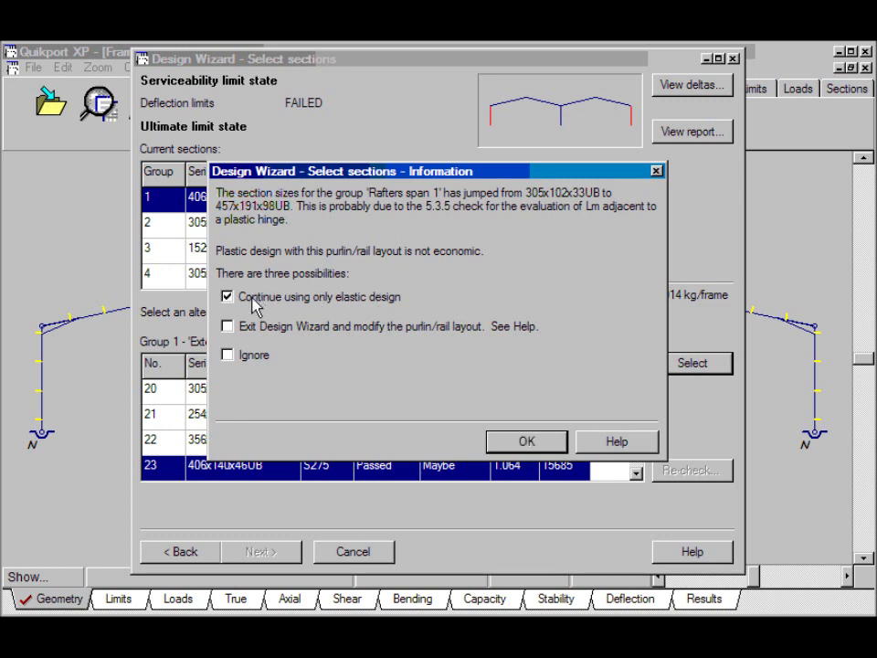
click(526, 442)
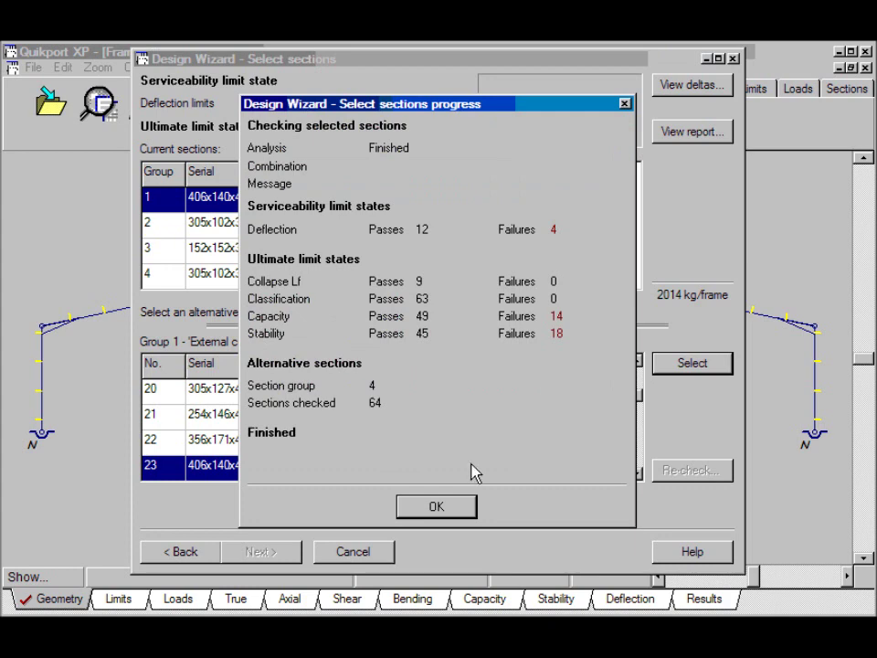
- Close the re-check summary showing 14 capacity and 18 stability failures
click(436, 507)
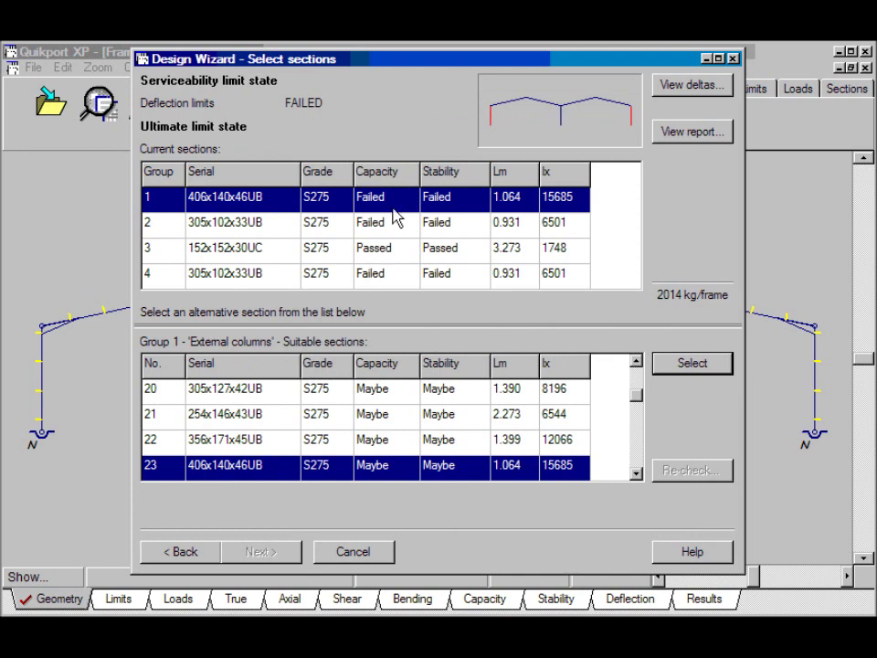
- Inspect suitable alternative sections for Rafters span 1, then the External columns
click(289, 231)
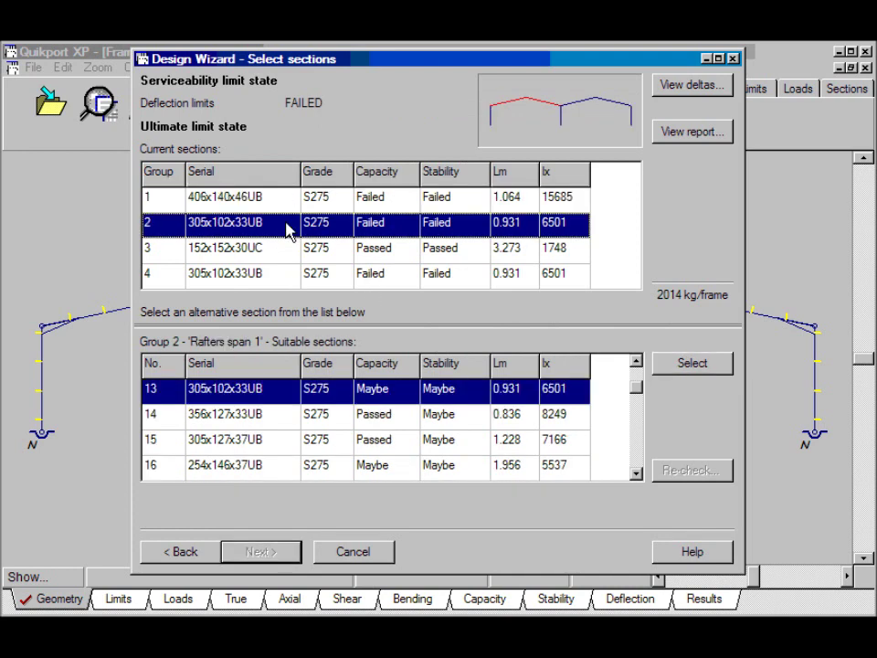
click(570, 119)
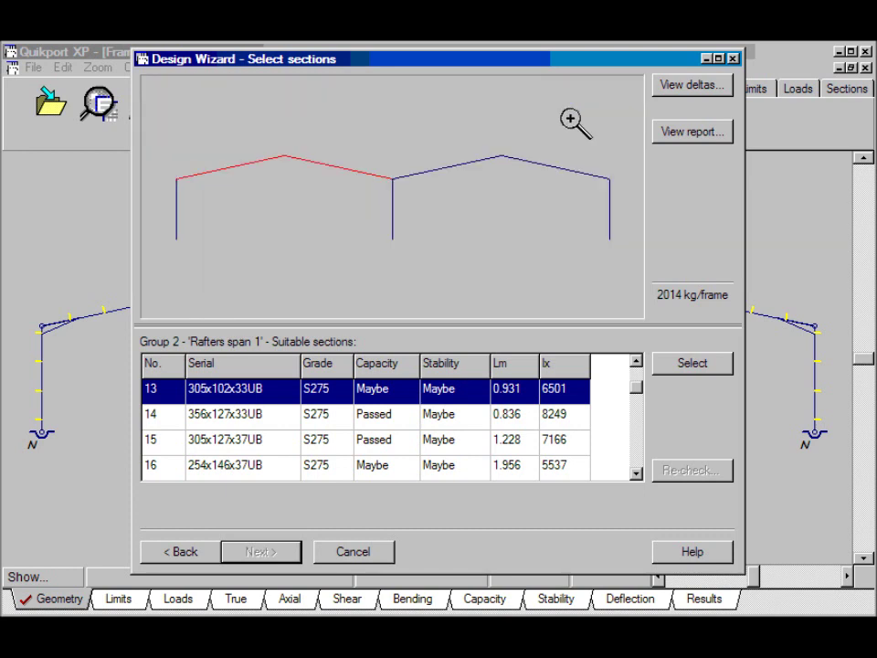
click(576, 123)
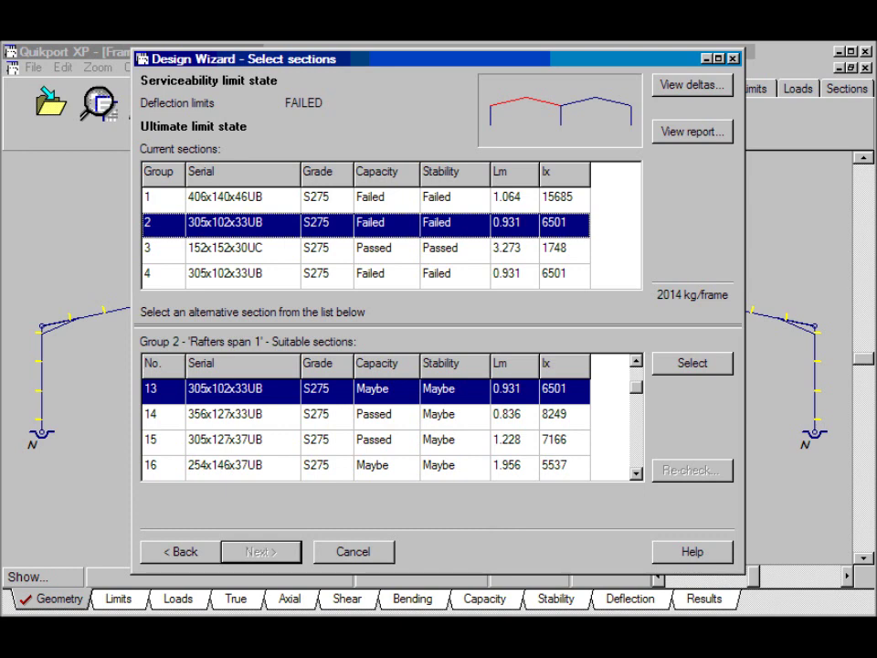
click(399, 196)
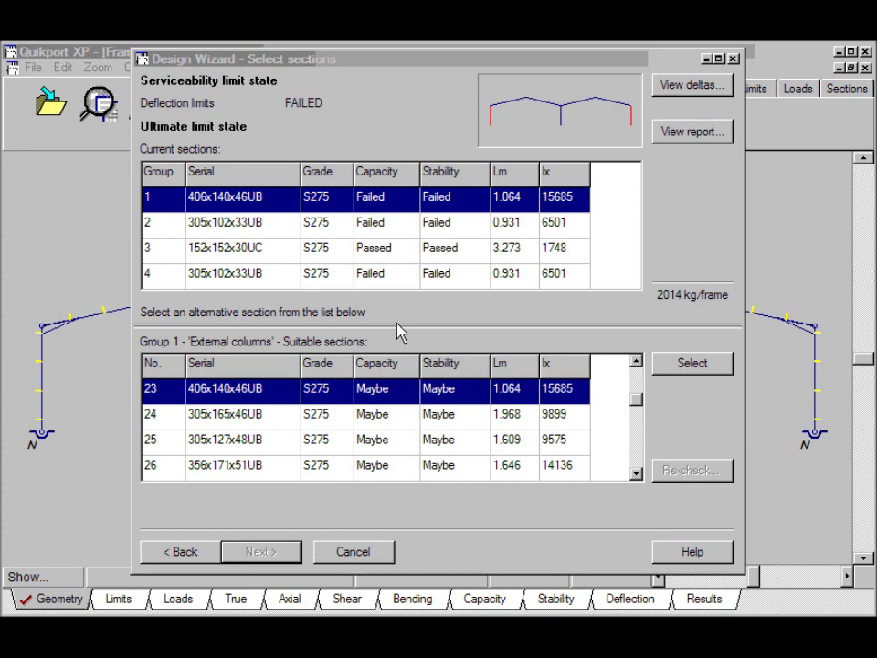
- Assign 457x152x52UB to the External columns group
click(413, 210)
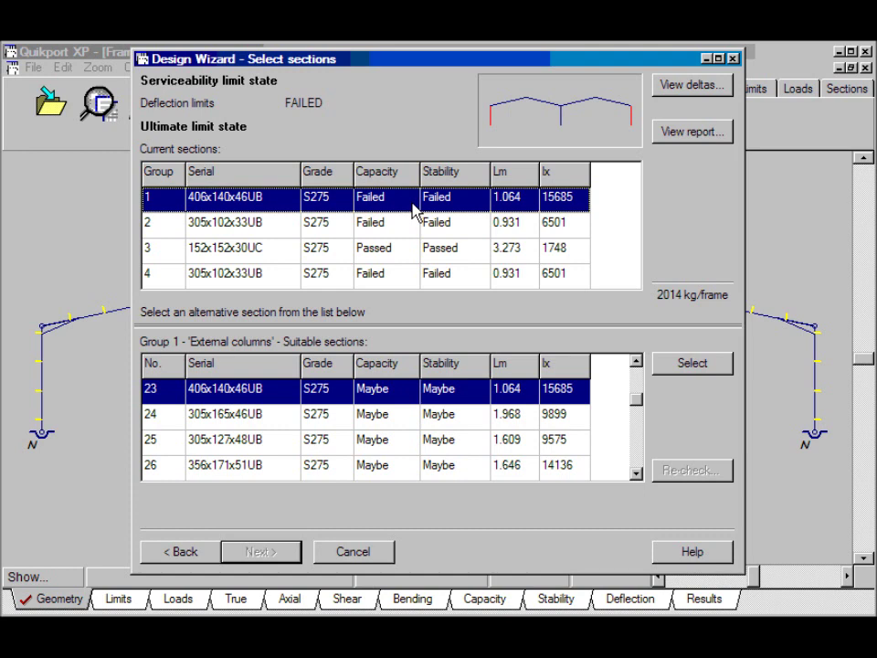
click(572, 124)
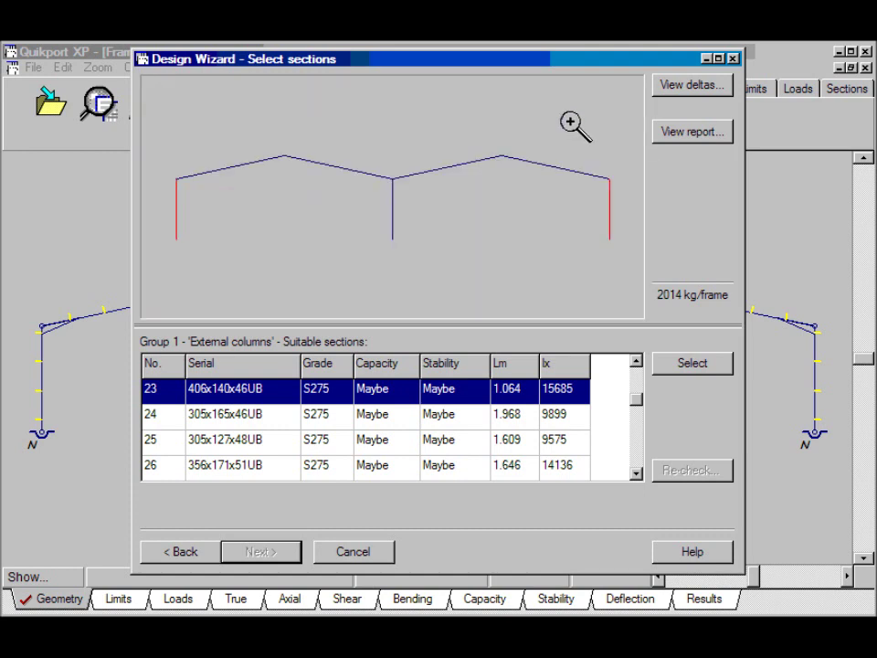
click(572, 124)
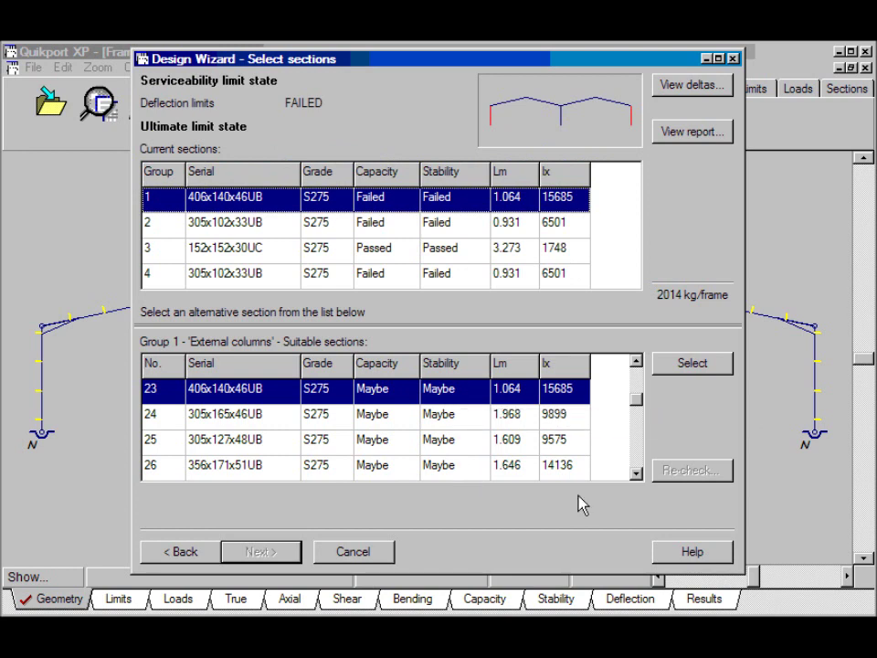
click(637, 474)
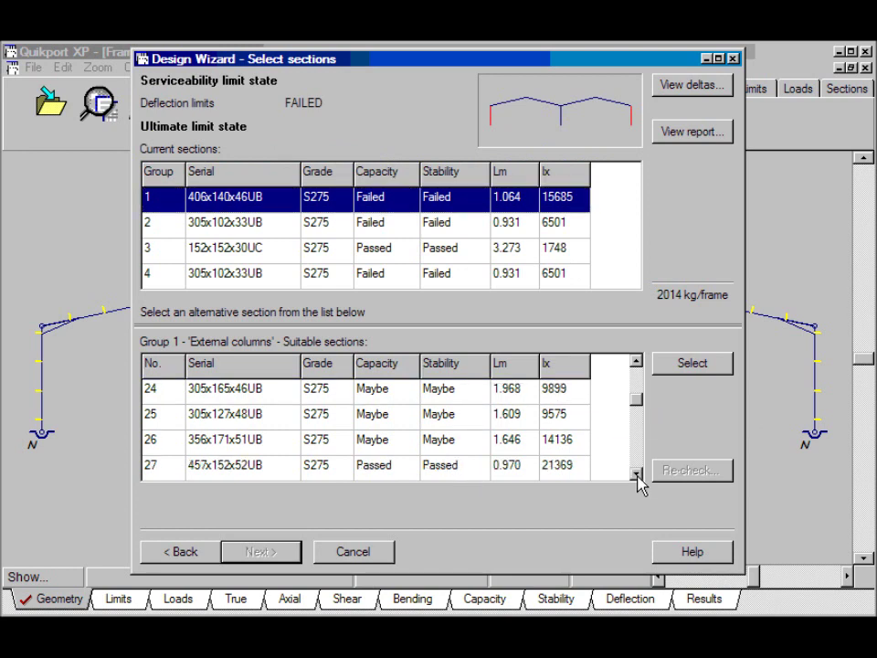
click(365, 475)
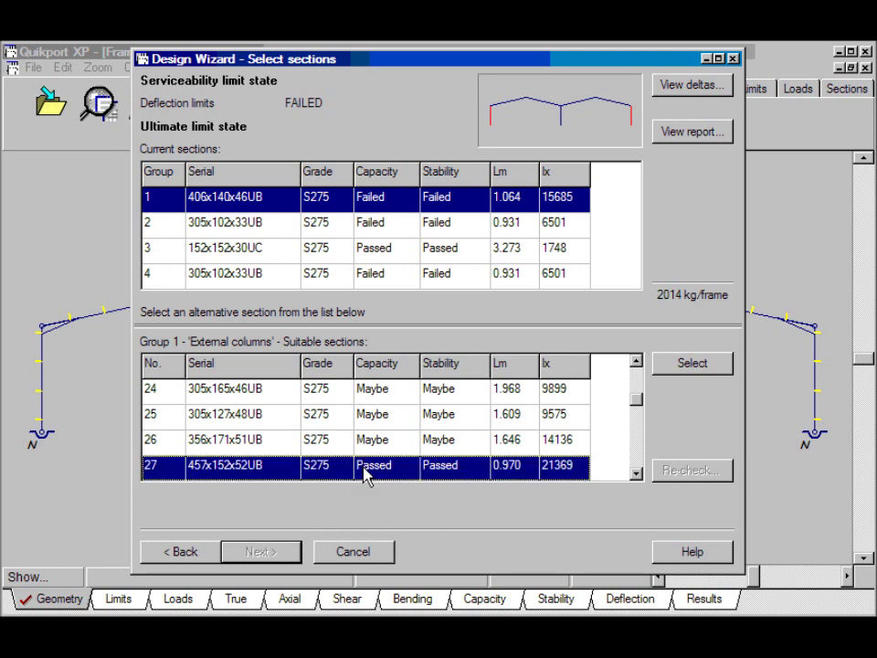
click(691, 364)
- Assign 406x140x39UB to both the Rafters span 1 and span 2 groups
click(398, 230)
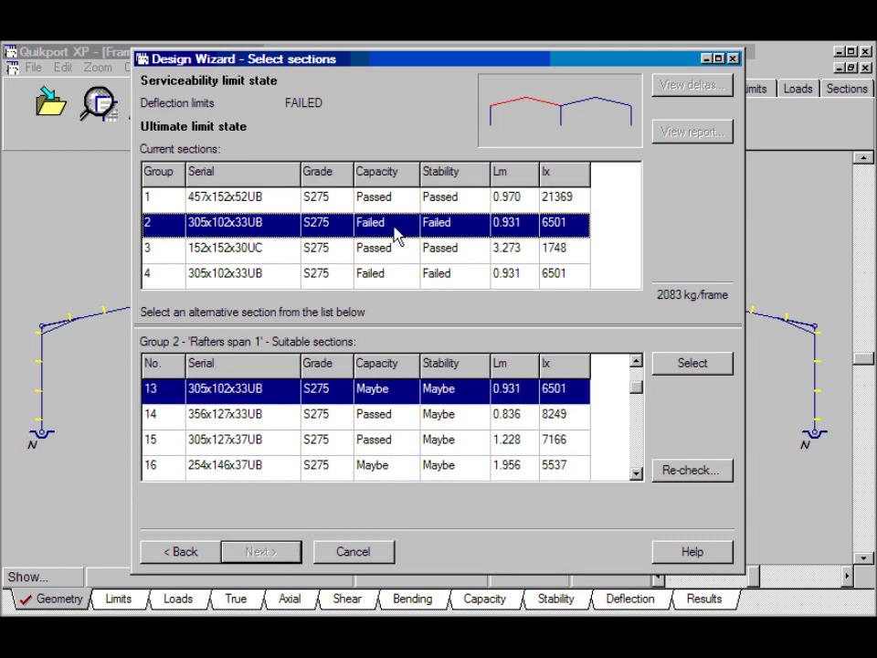
click(636, 475)
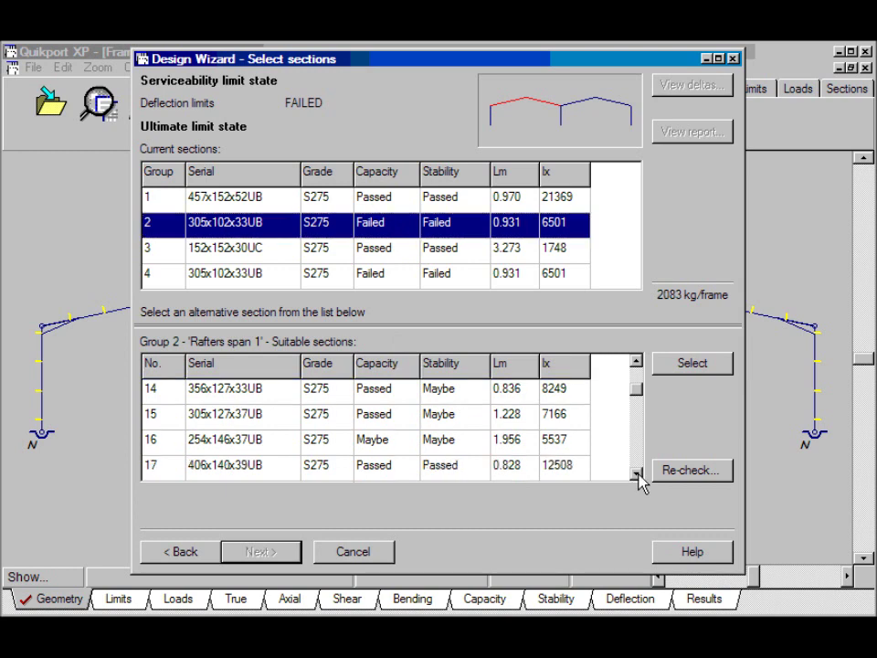
click(365, 465)
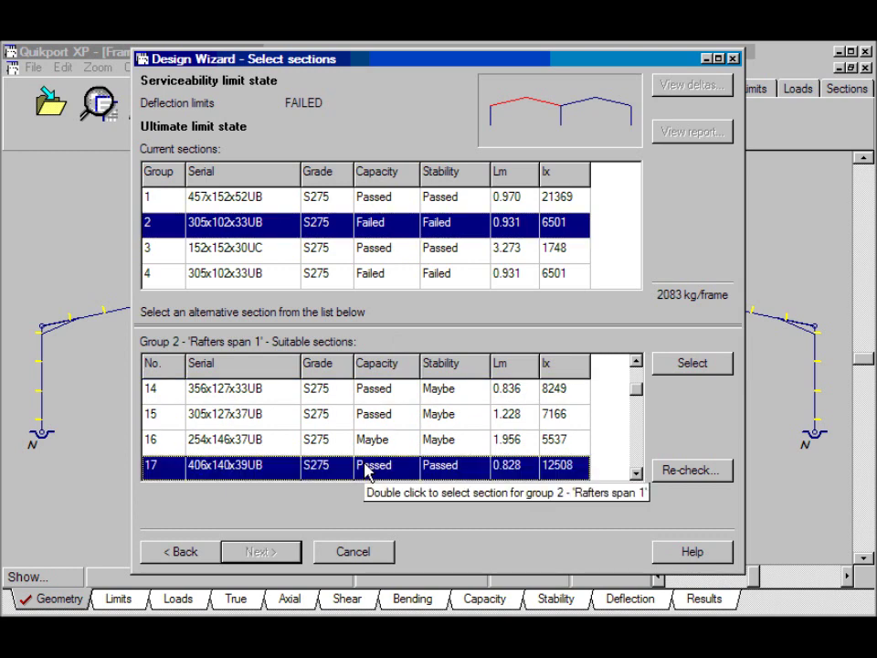
click(703, 367)
click(459, 276)
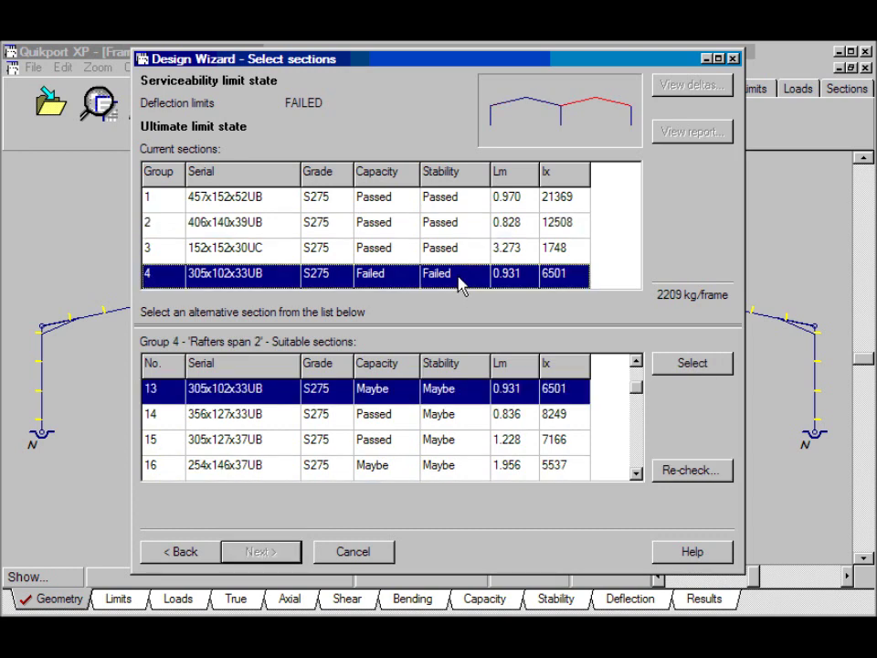
click(637, 473)
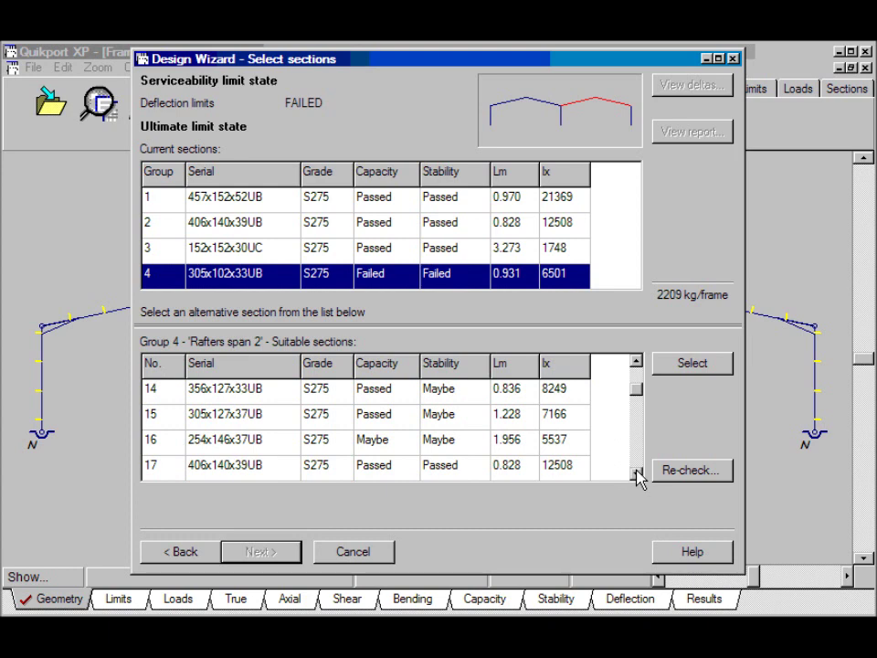
click(522, 467)
click(692, 367)
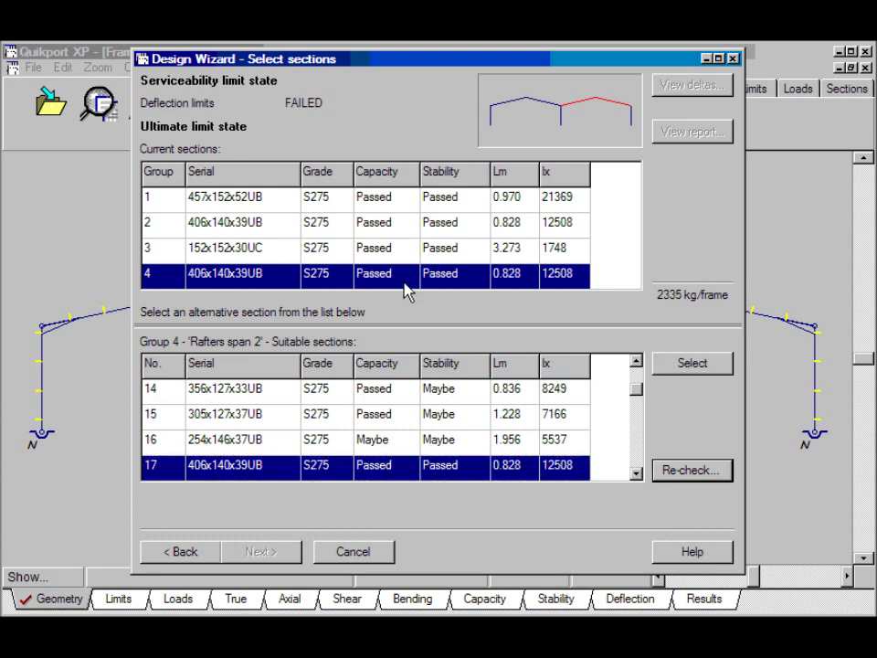
- Assign 203x203x46UC to Column line 2 and re-check the frame
click(368, 250)
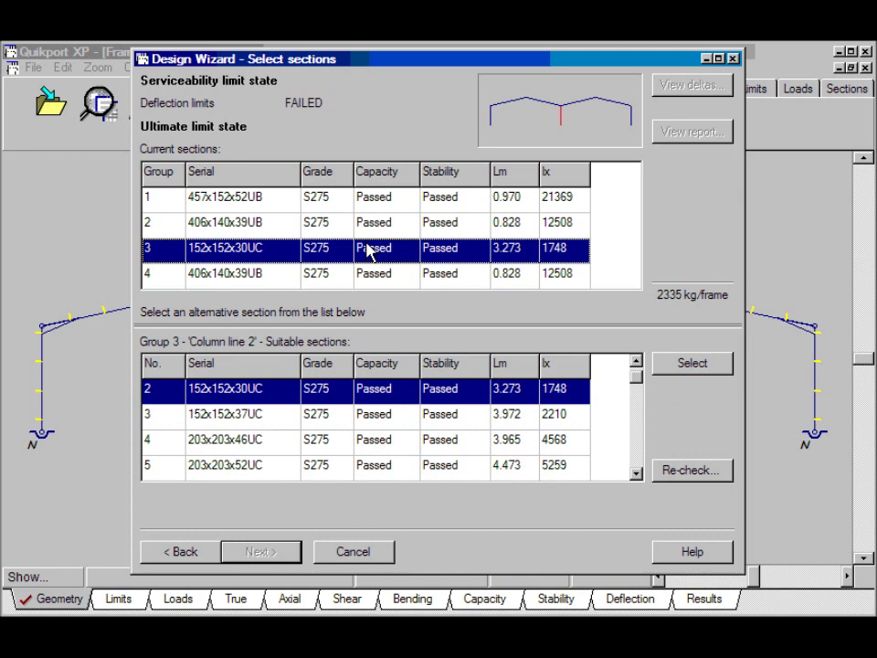
click(444, 445)
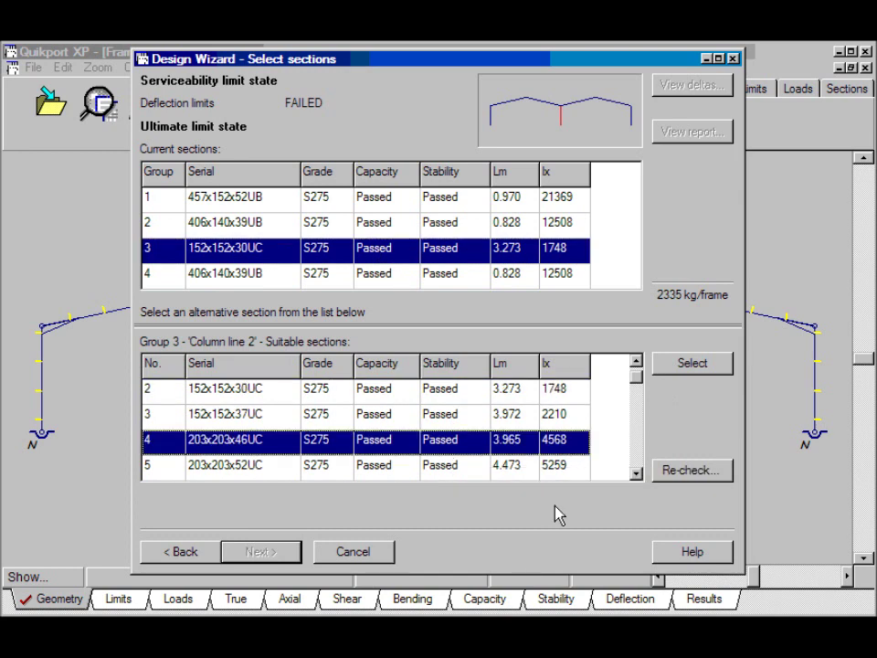
click(708, 367)
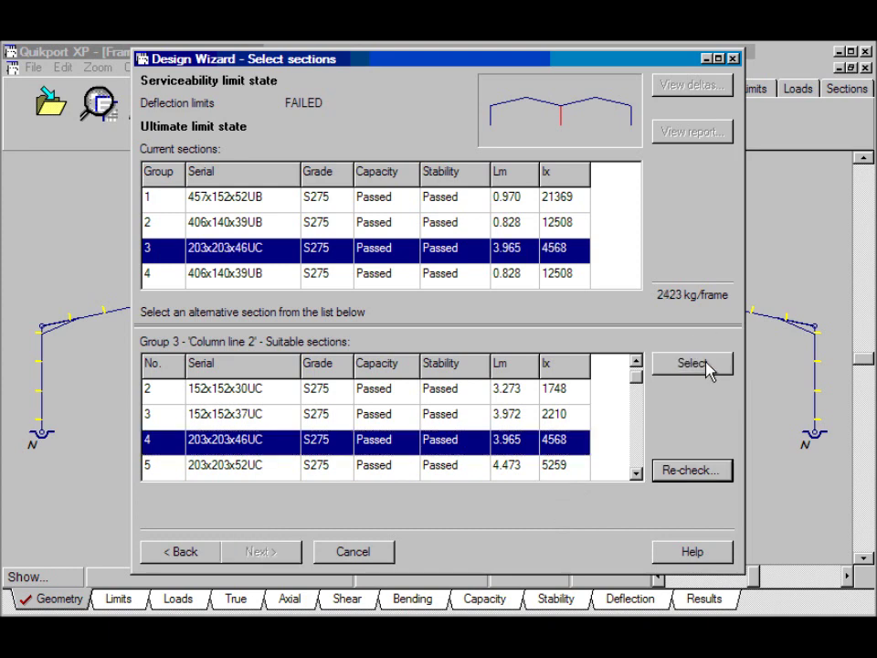
click(699, 481)
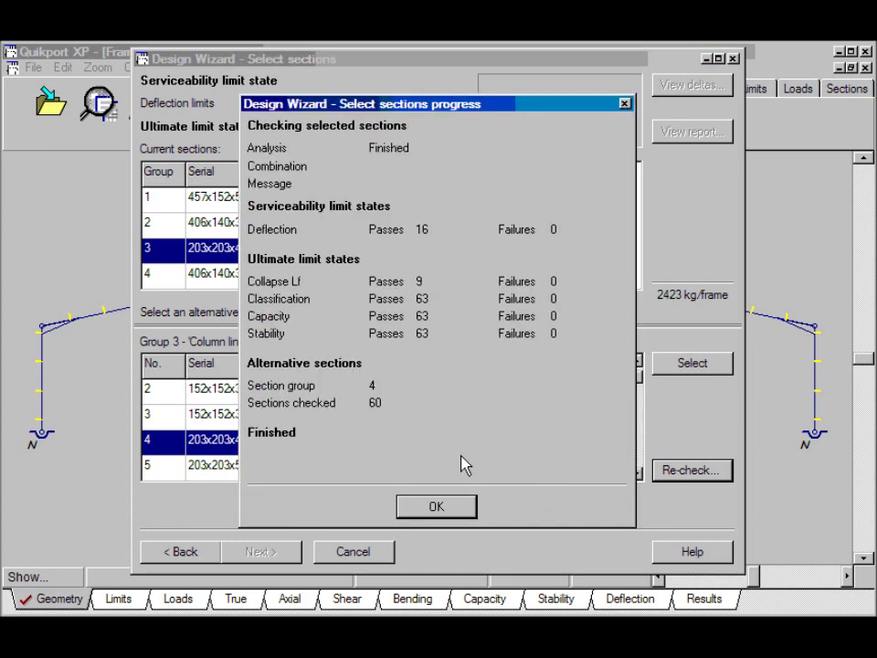
- Close the re-check results, now passing all groups at 2423 kg/frame
click(457, 512)
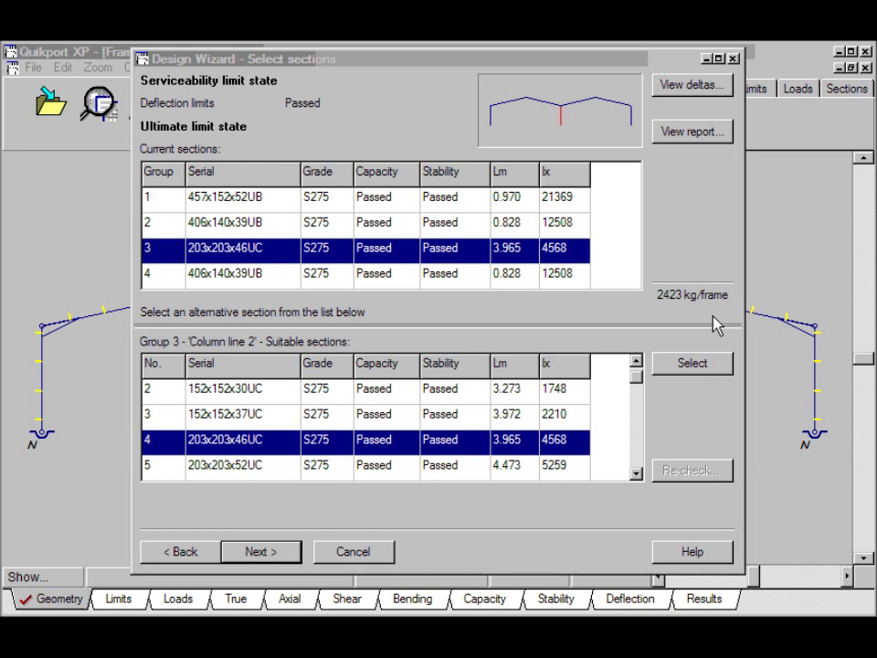
- Accept the sections, keep Yes to auto-add purlin and rail stays, and finish the wizard
click(292, 555)
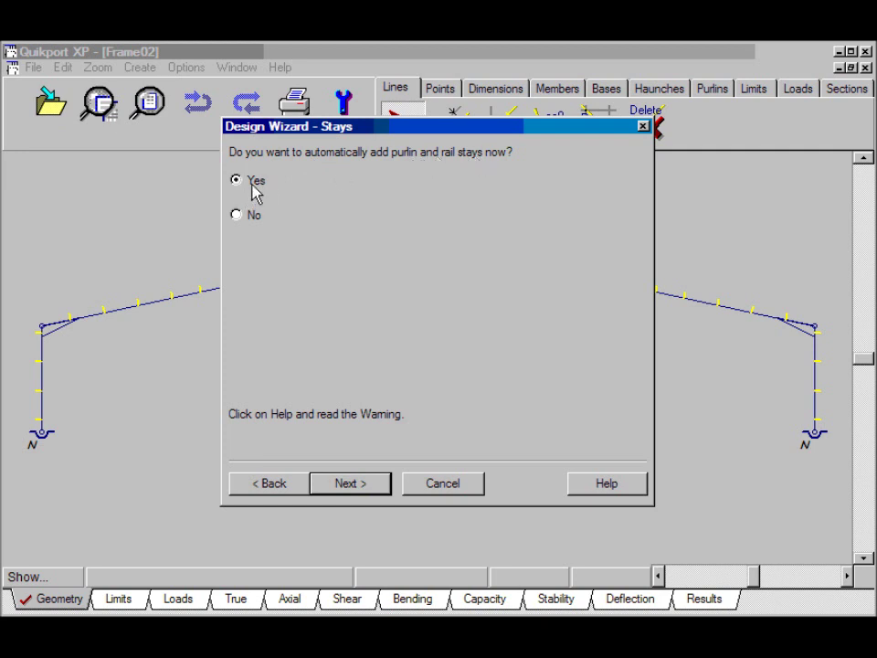
click(370, 481)
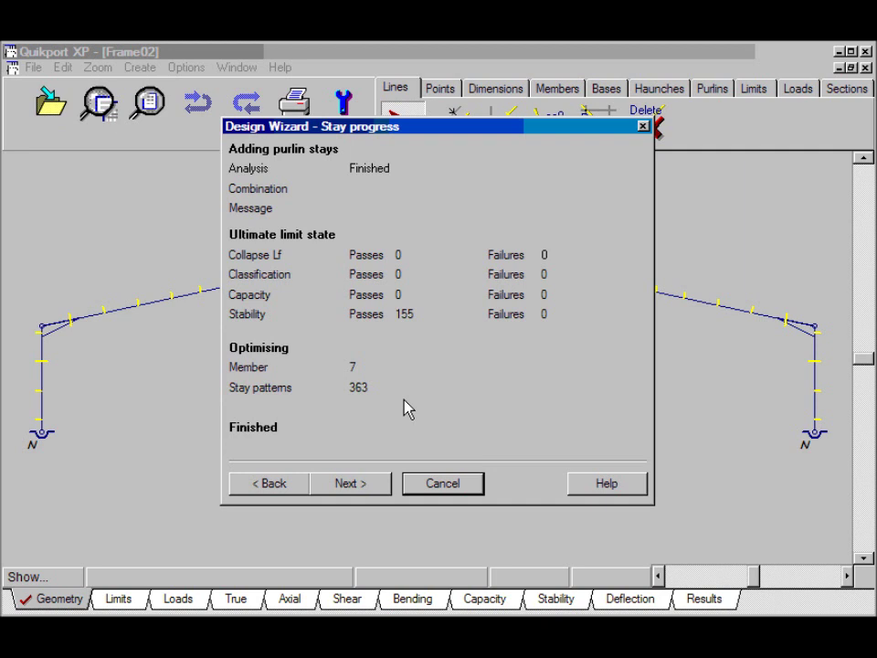
click(366, 497)
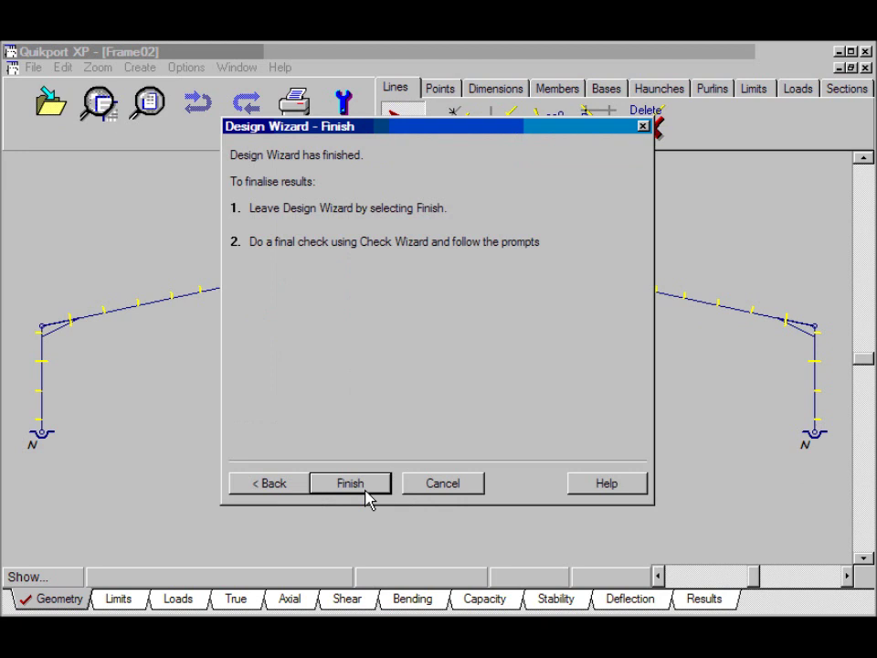
click(367, 497)
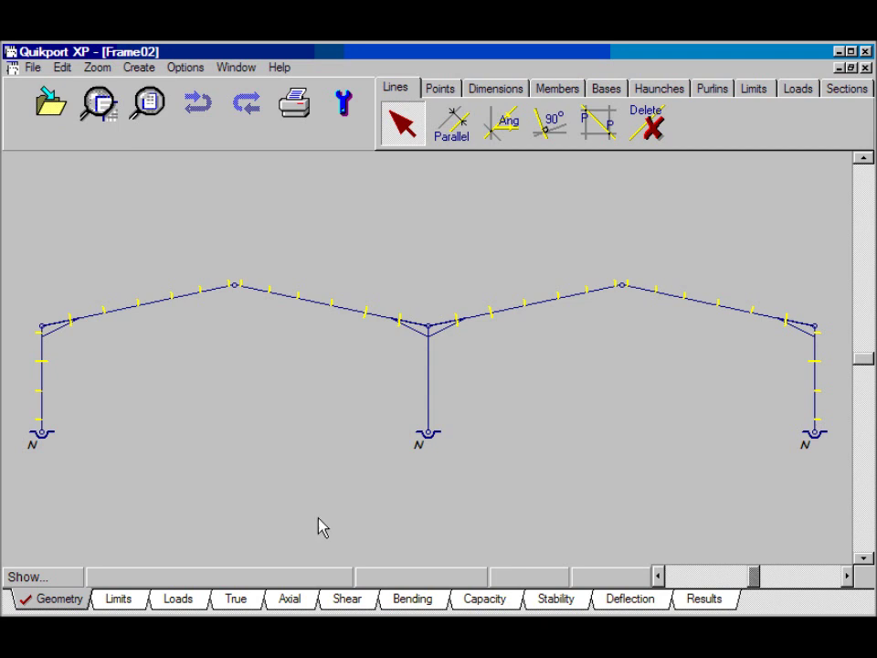
- Inspect true member sizes zoomed on the left bay, then show Dead+Imposed unity ratios (0.81, 0.62, 0.74, 0.12)
click(232, 600)
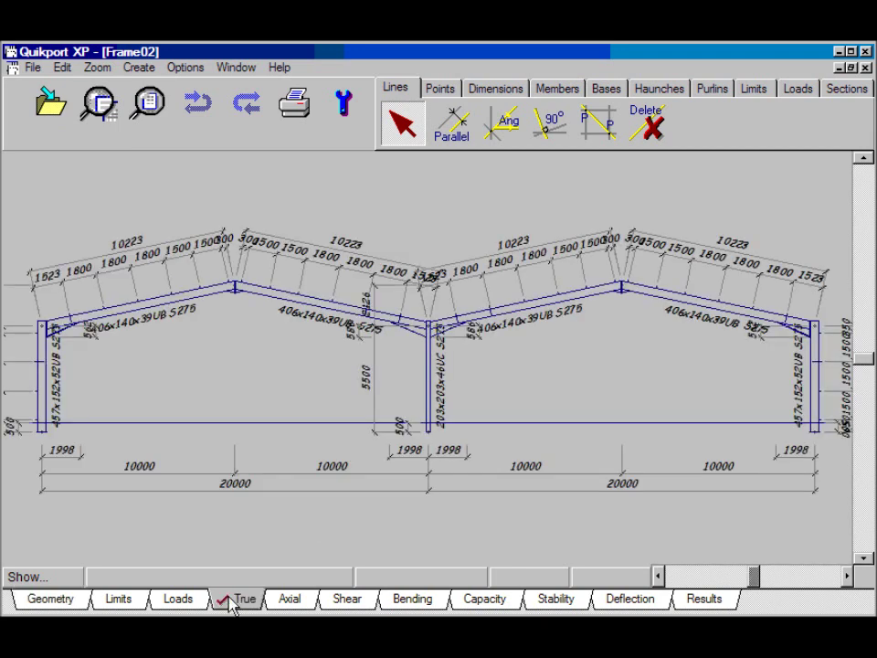
click(95, 99)
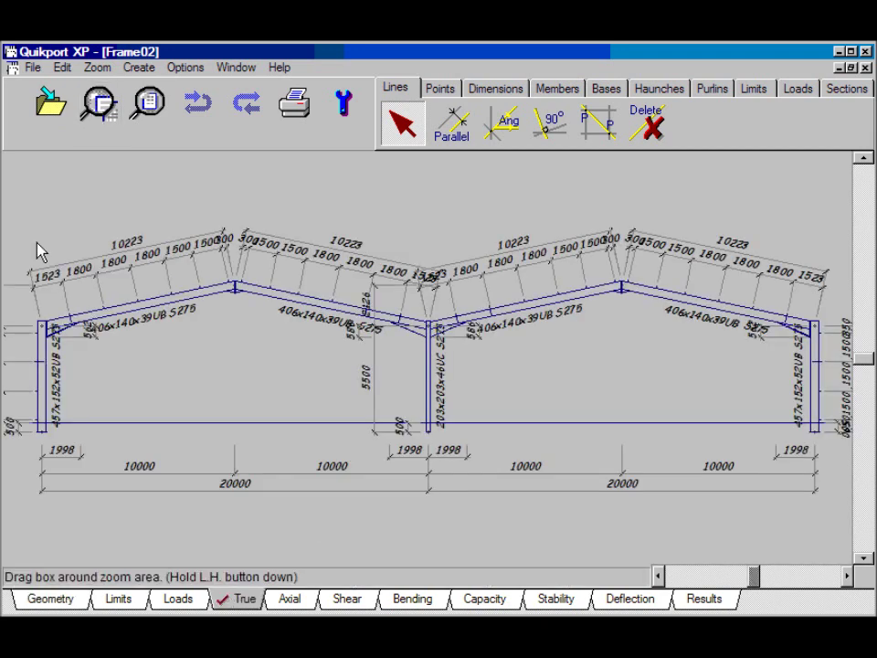
drag(17, 224, 487, 534)
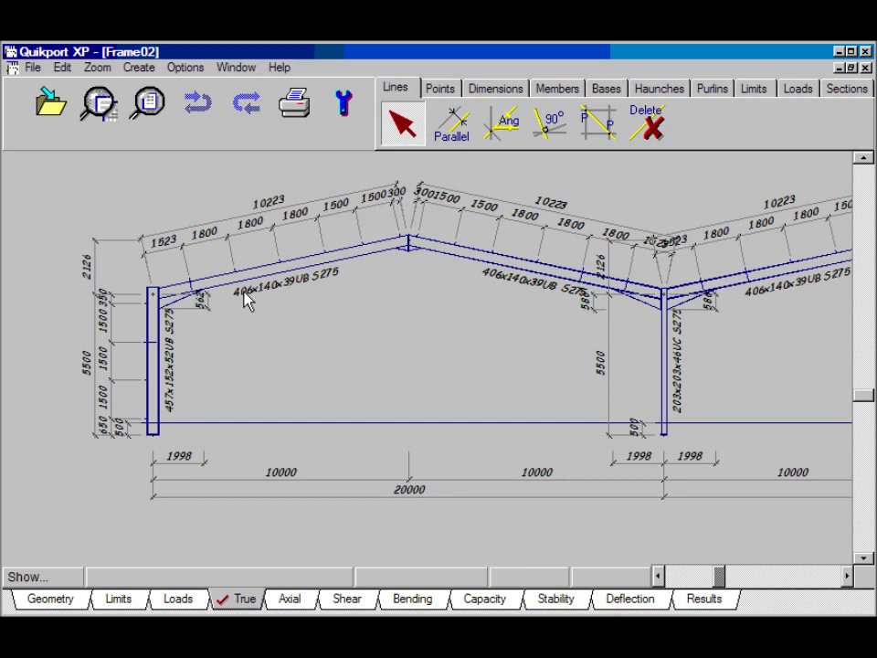
click(471, 600)
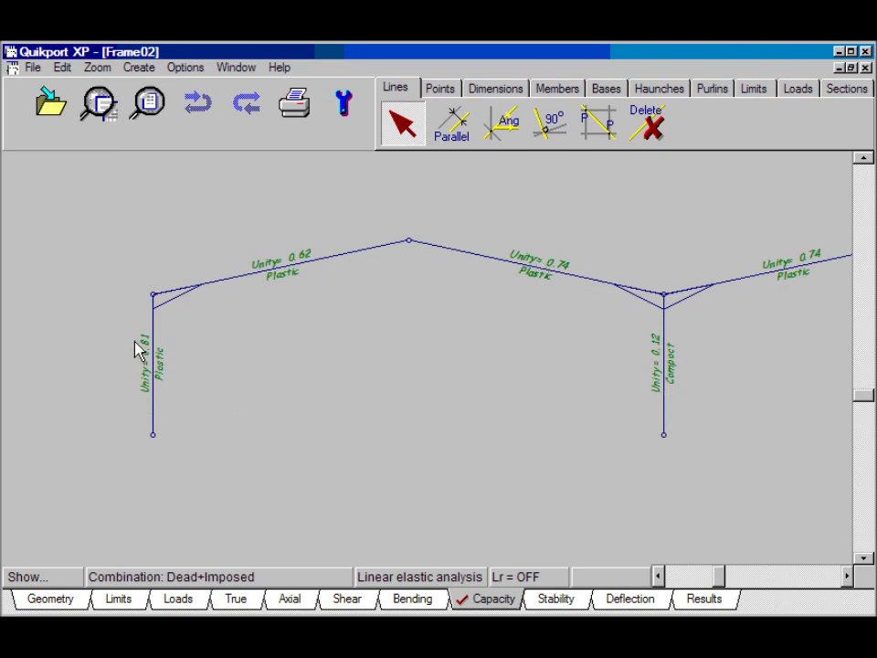
- Compare stability buckled shapes for Dead+Imp'+Notion > and Dead+Wind1, ending on Dead+Imposed
click(553, 603)
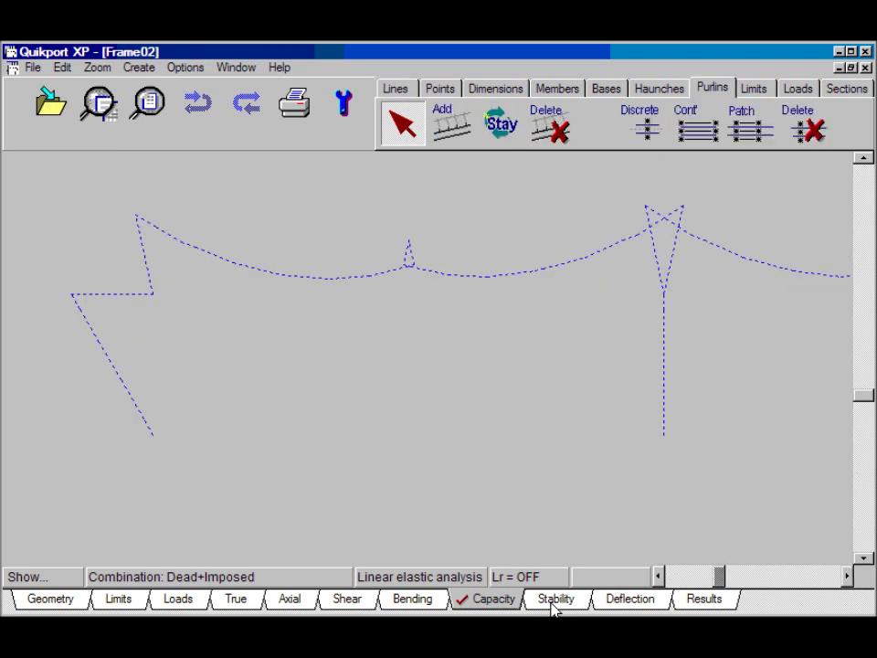
click(178, 581)
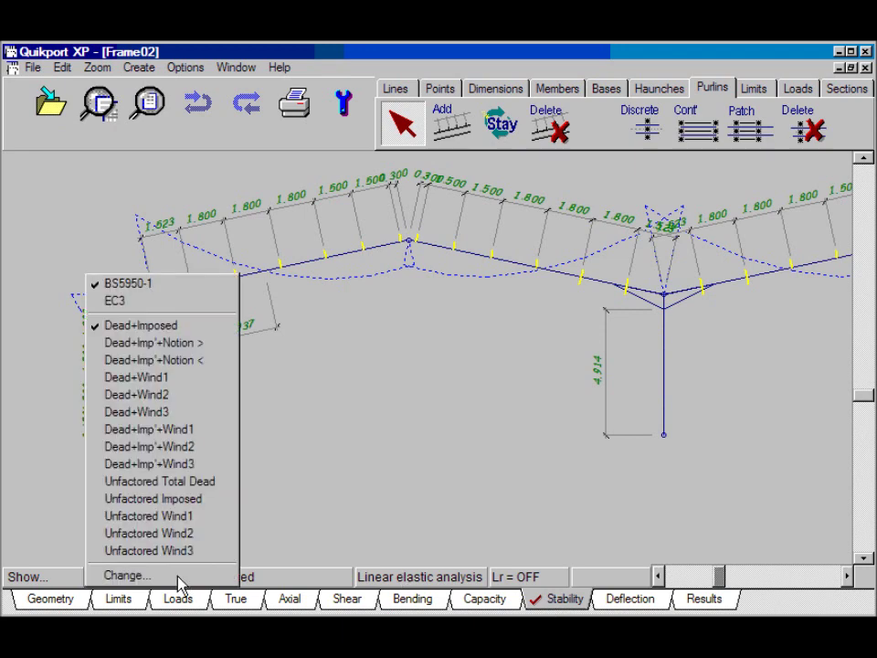
click(189, 344)
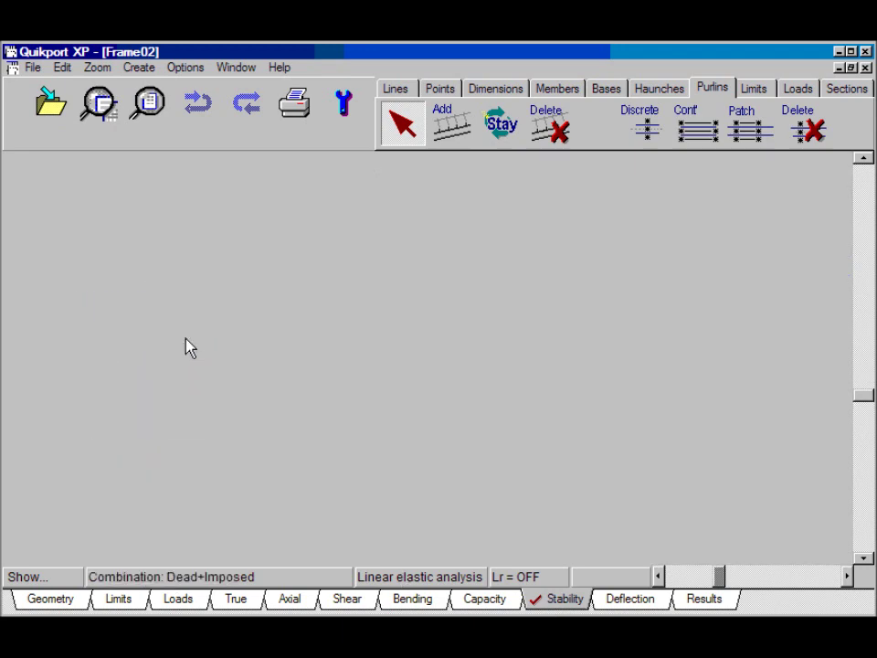
click(225, 574)
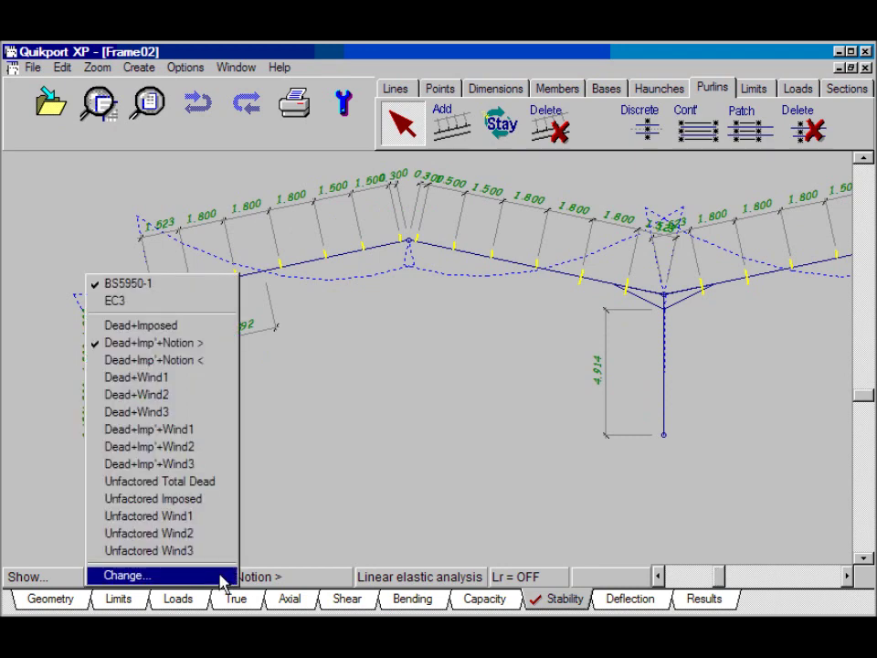
click(191, 377)
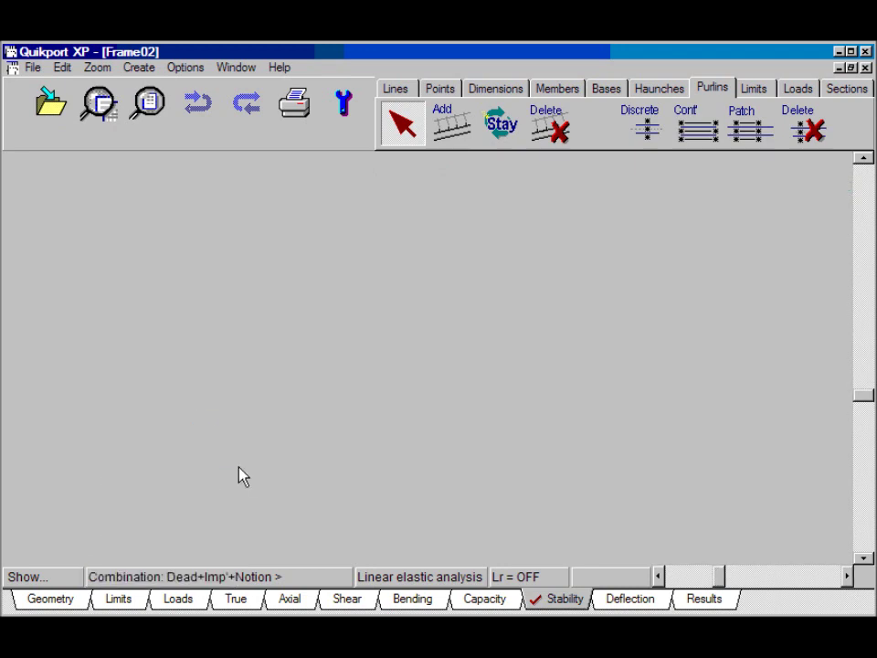
click(220, 577)
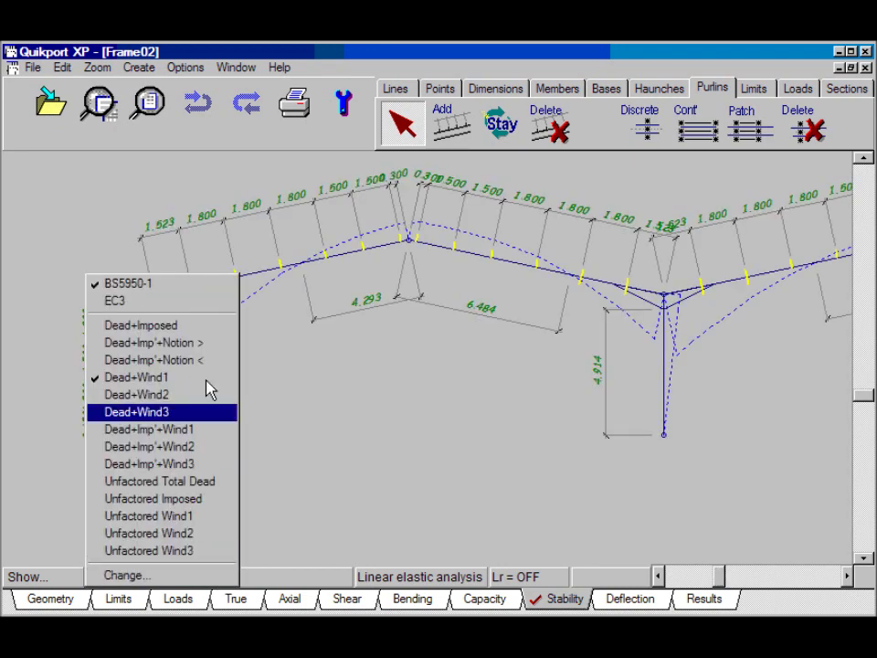
click(205, 330)
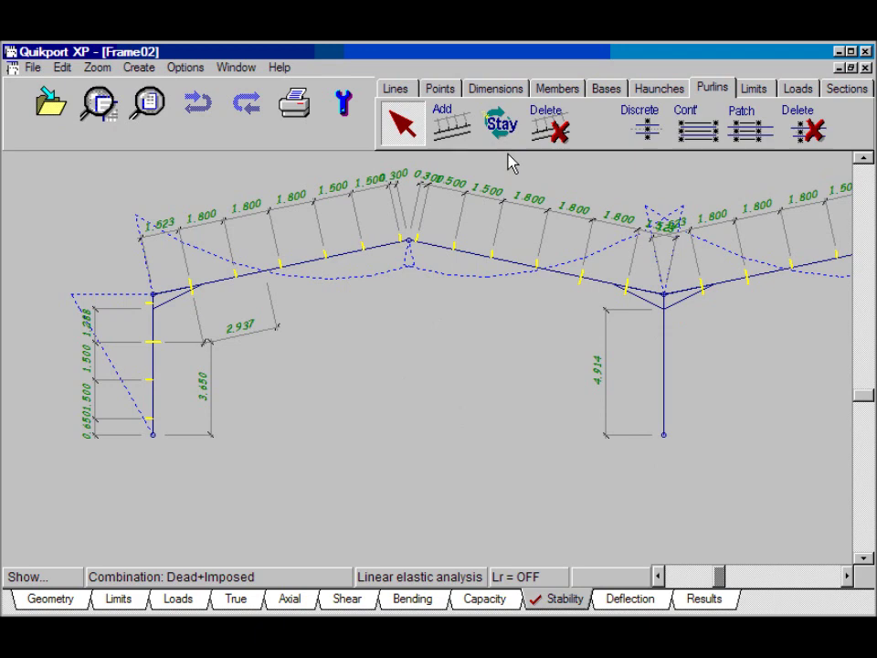
- Remove the left-rafter purlin stay, see it fail at Unity 1.46 over 4.461, then restore it
click(501, 128)
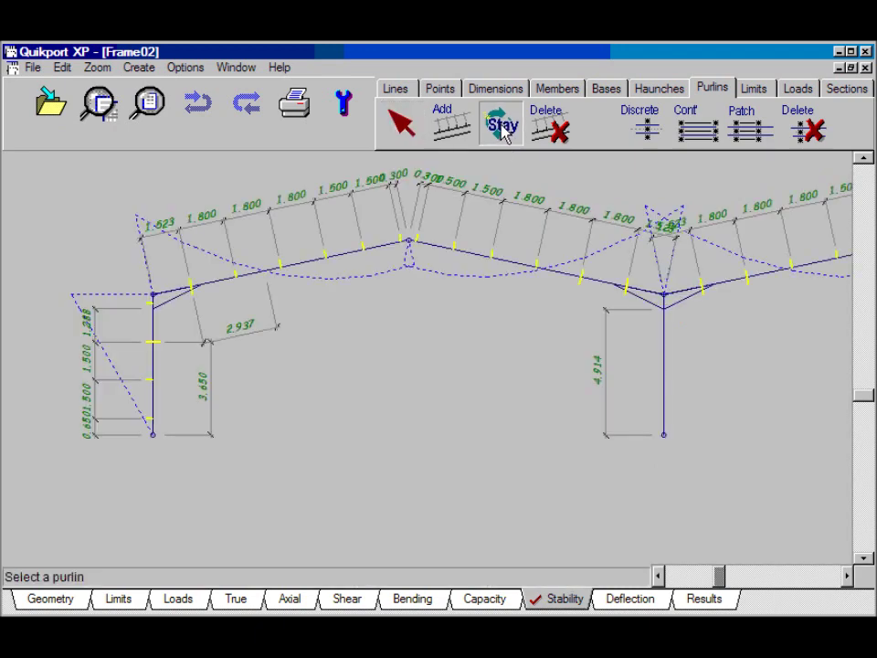
click(197, 290)
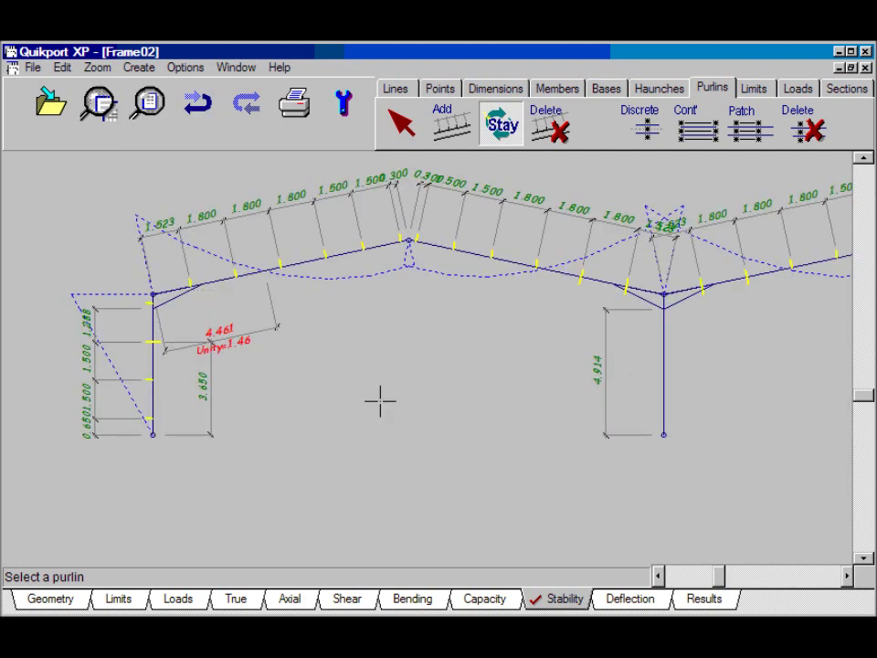
click(190, 291)
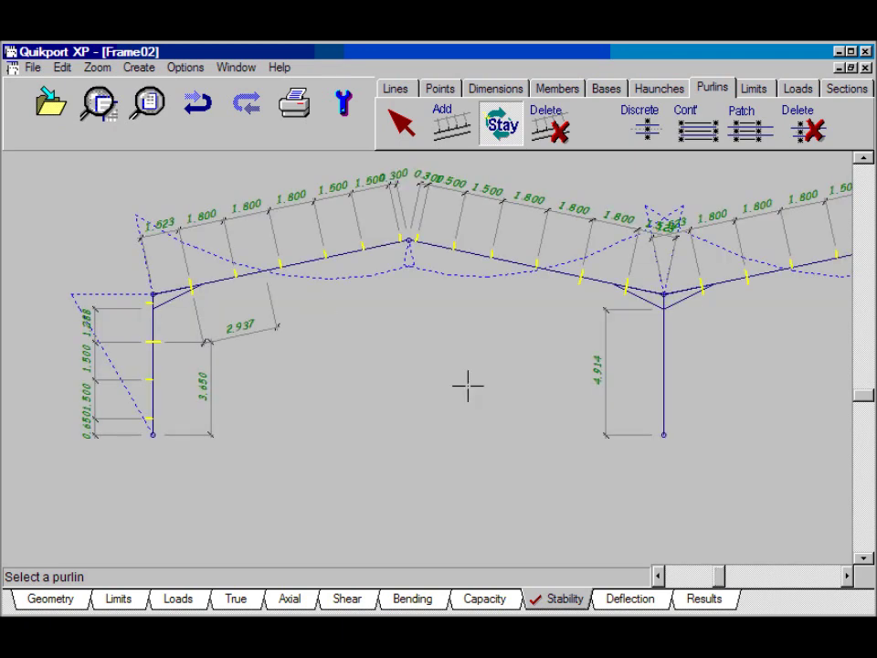